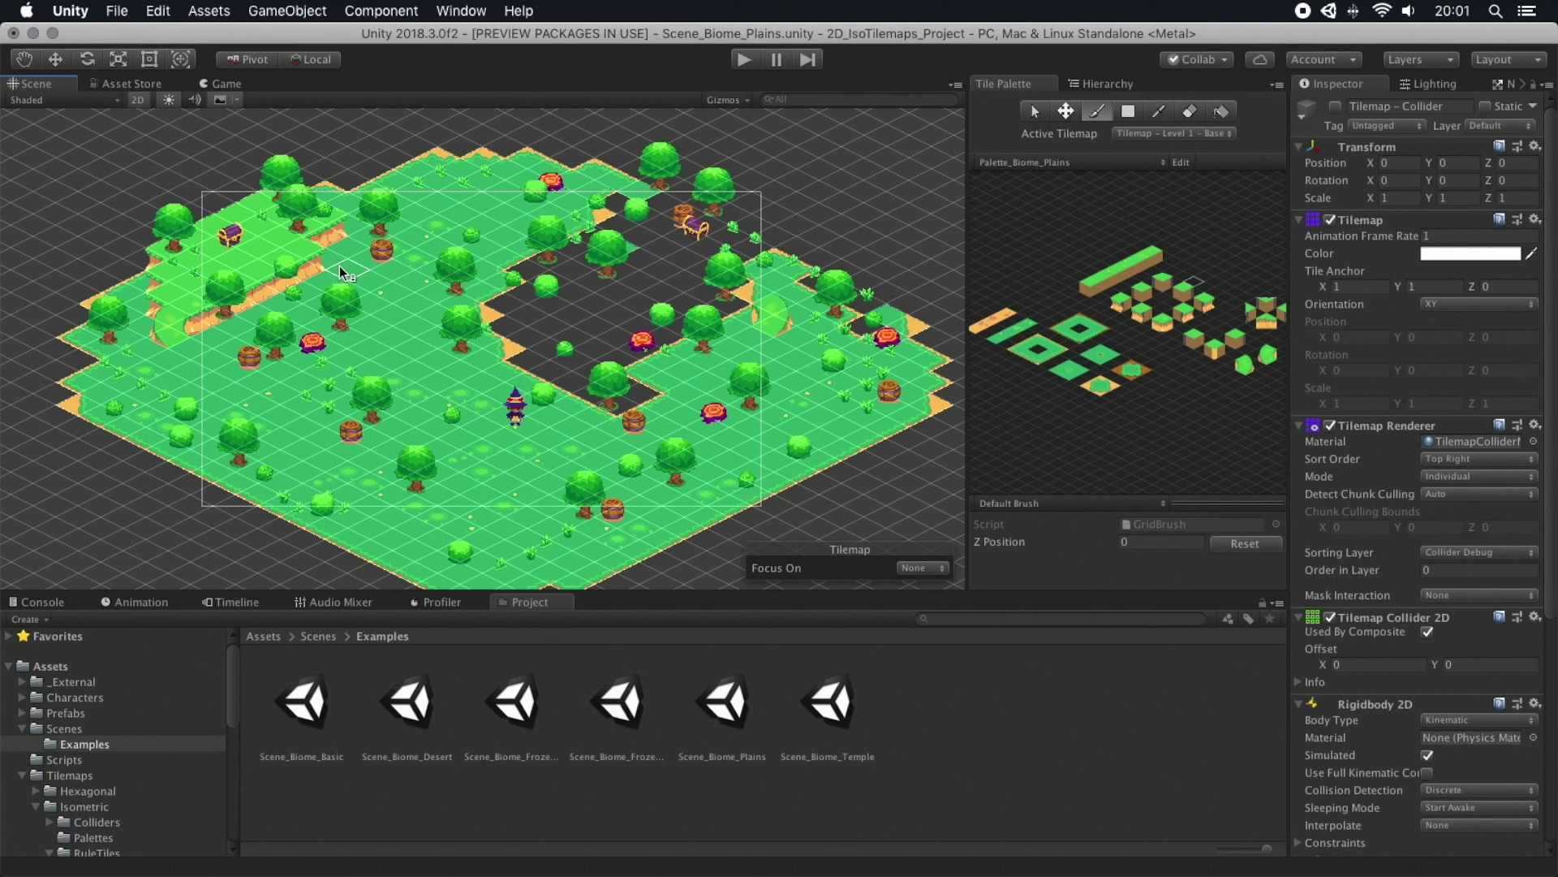
Step: Paint raised plateau tiles over the Plains grass and stepped stairs into the Temple on Level 1 - Base
mouse_move(576, 260)
mouse_down()
mouse_move(689, 244)
mouse_move(597, 341)
mouse_up()
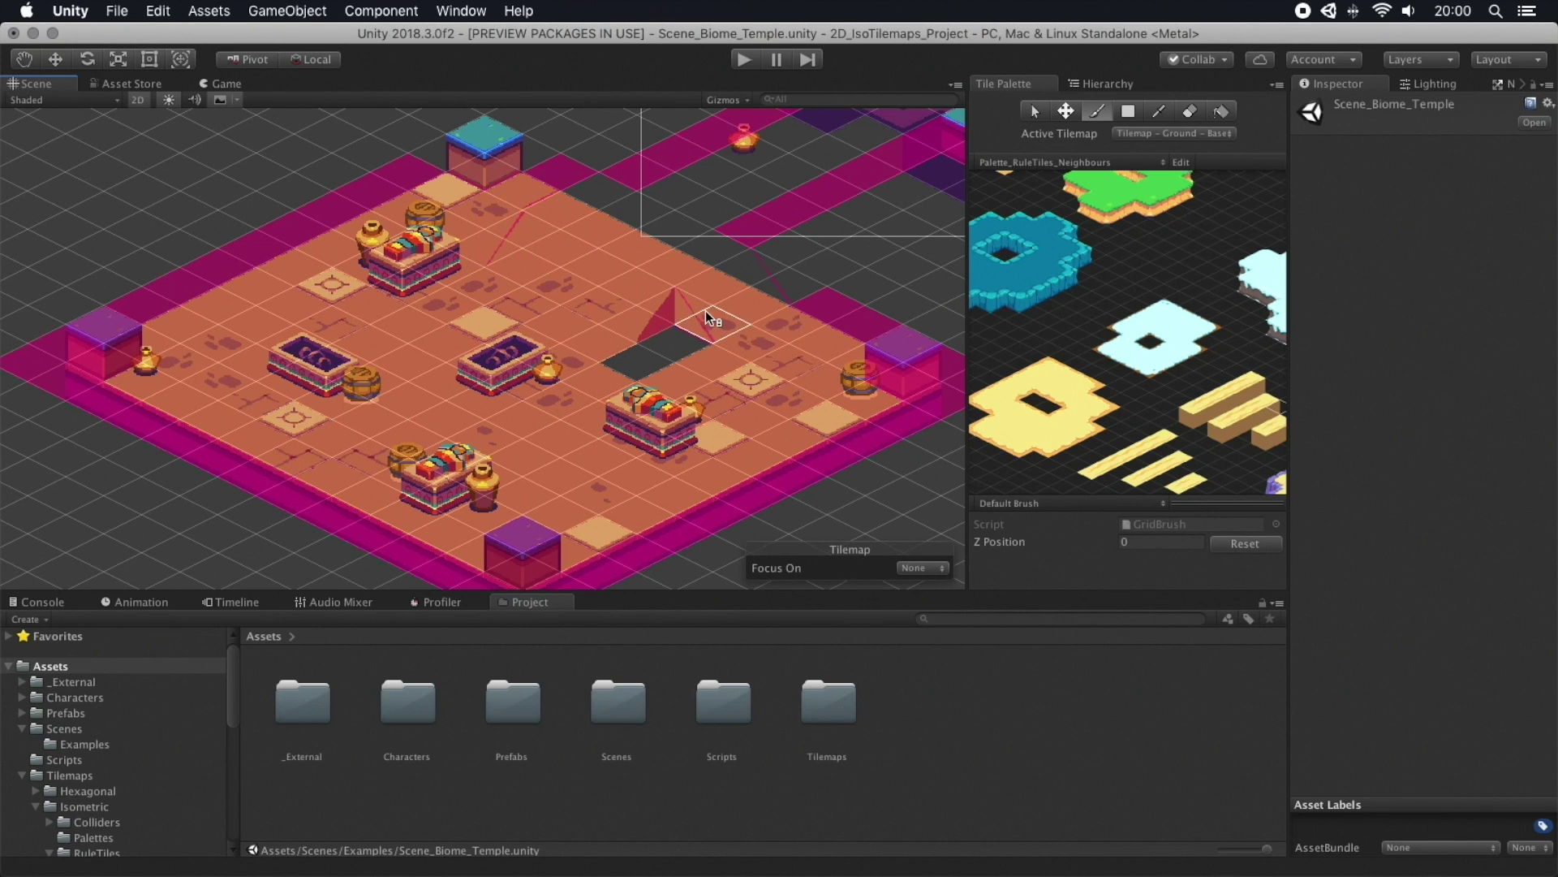
click(1175, 133)
click(1145, 275)
click(1174, 133)
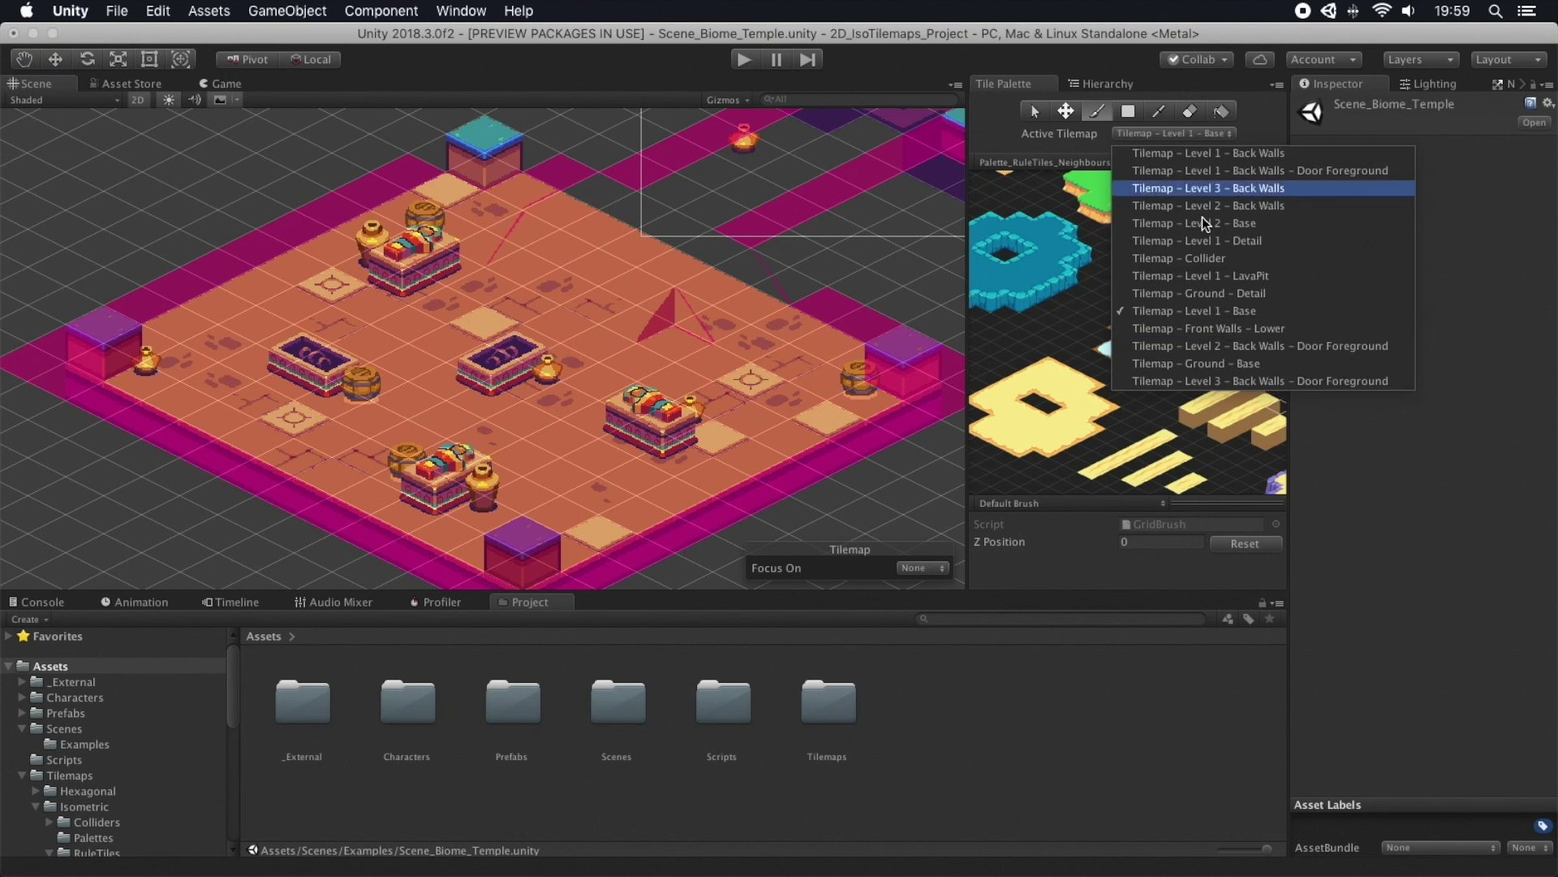
click(1193, 311)
mouse_move(684, 340)
mouse_down()
mouse_move(680, 222)
mouse_move(714, 244)
mouse_up()
Step: Paint wall tiles along the Frozen Caves' top edge and fill the dark hole with raised tiles
click(1174, 133)
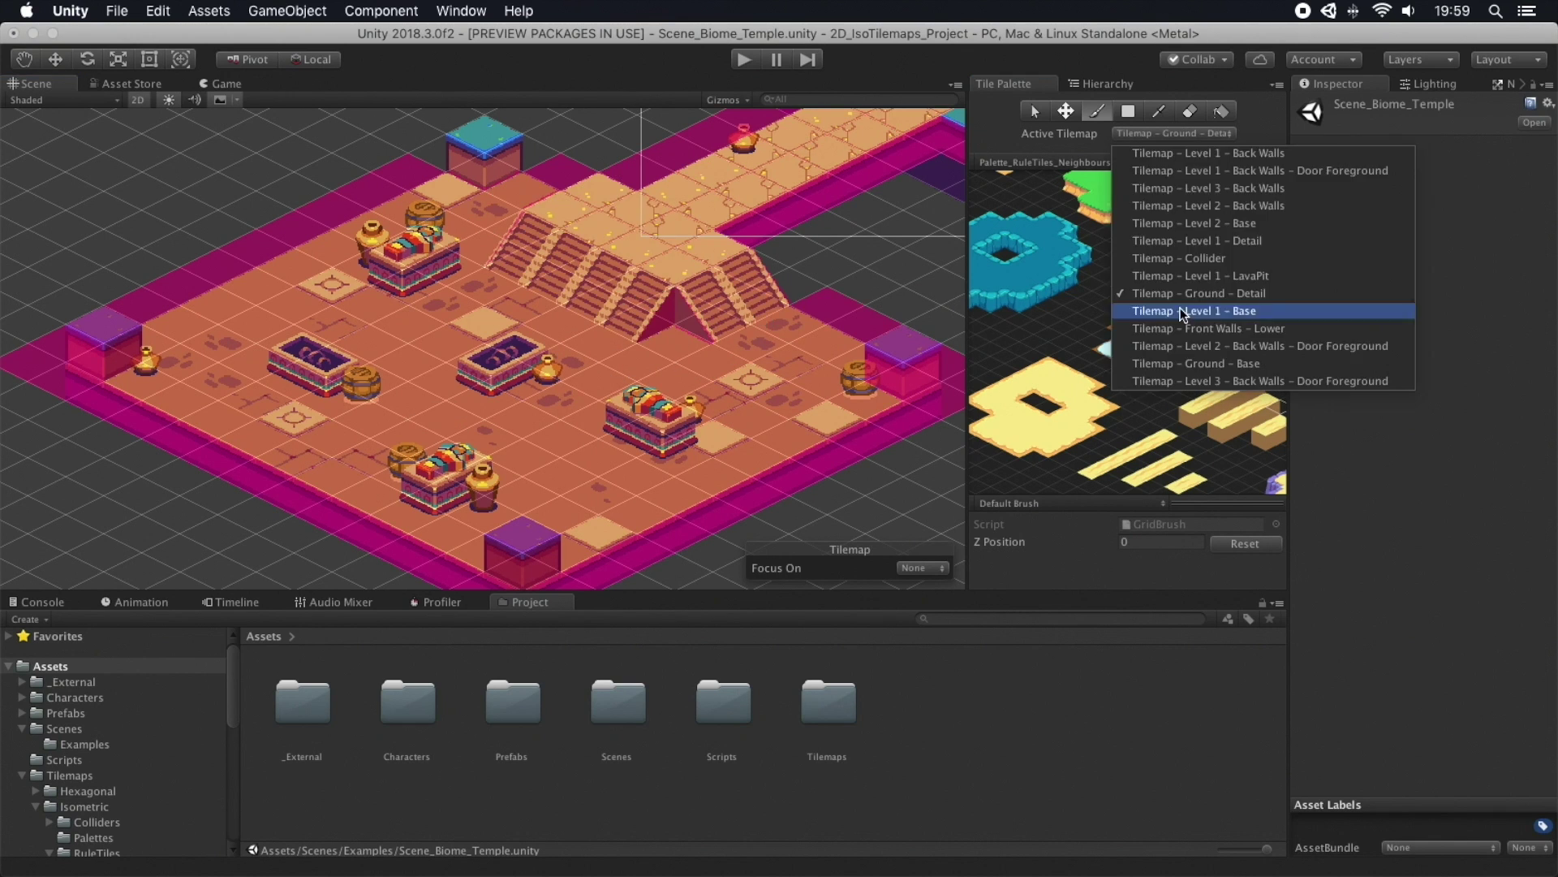
click(1193, 310)
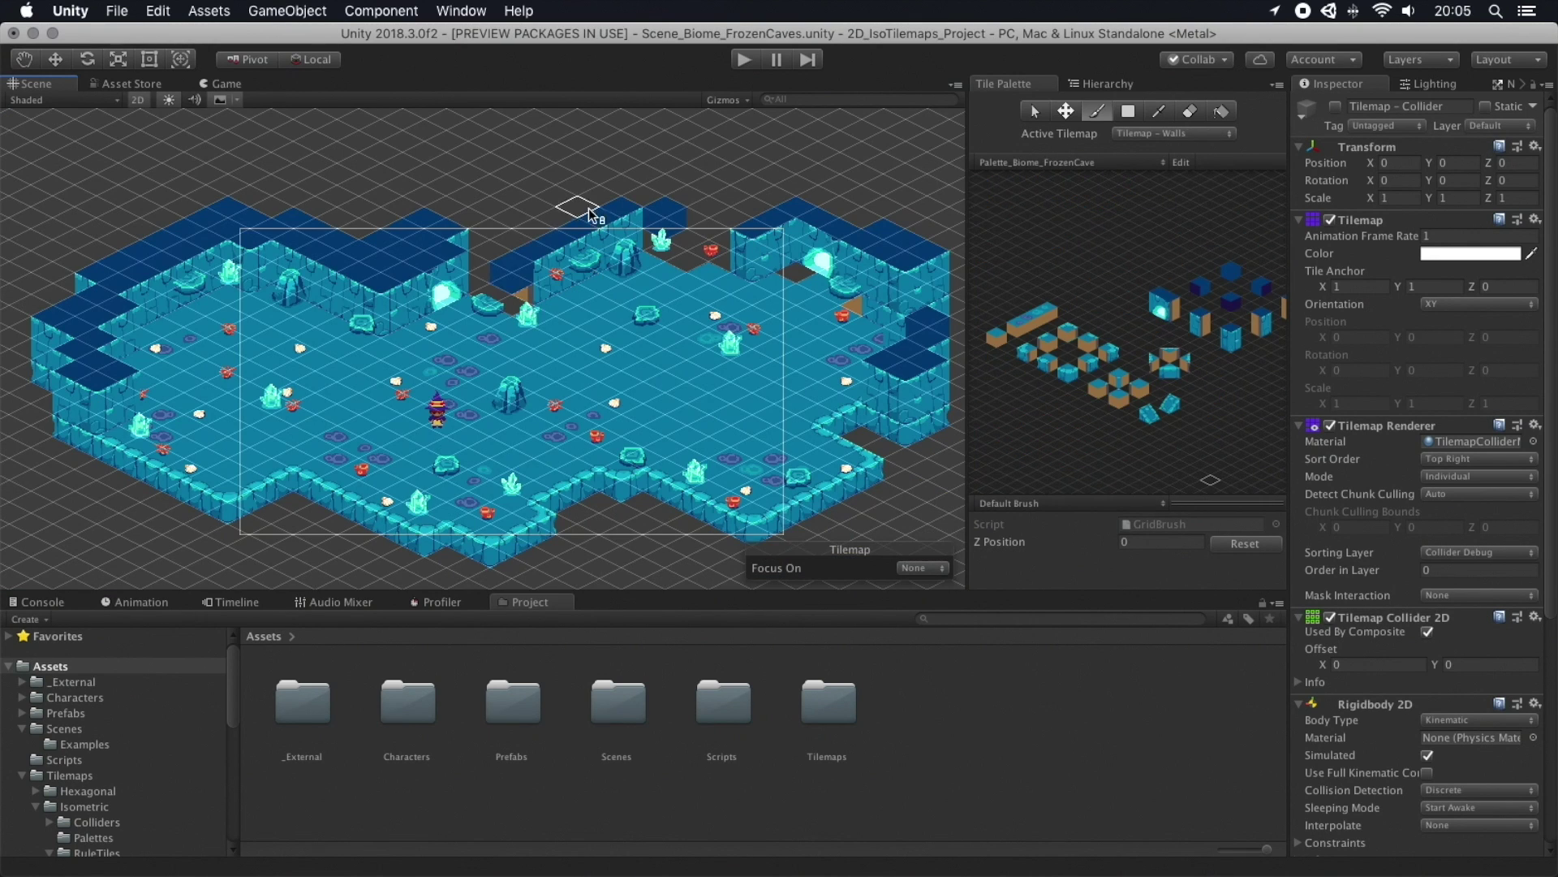
mouse_move(590, 215)
mouse_down()
mouse_move(690, 206)
mouse_move(812, 244)
mouse_up()
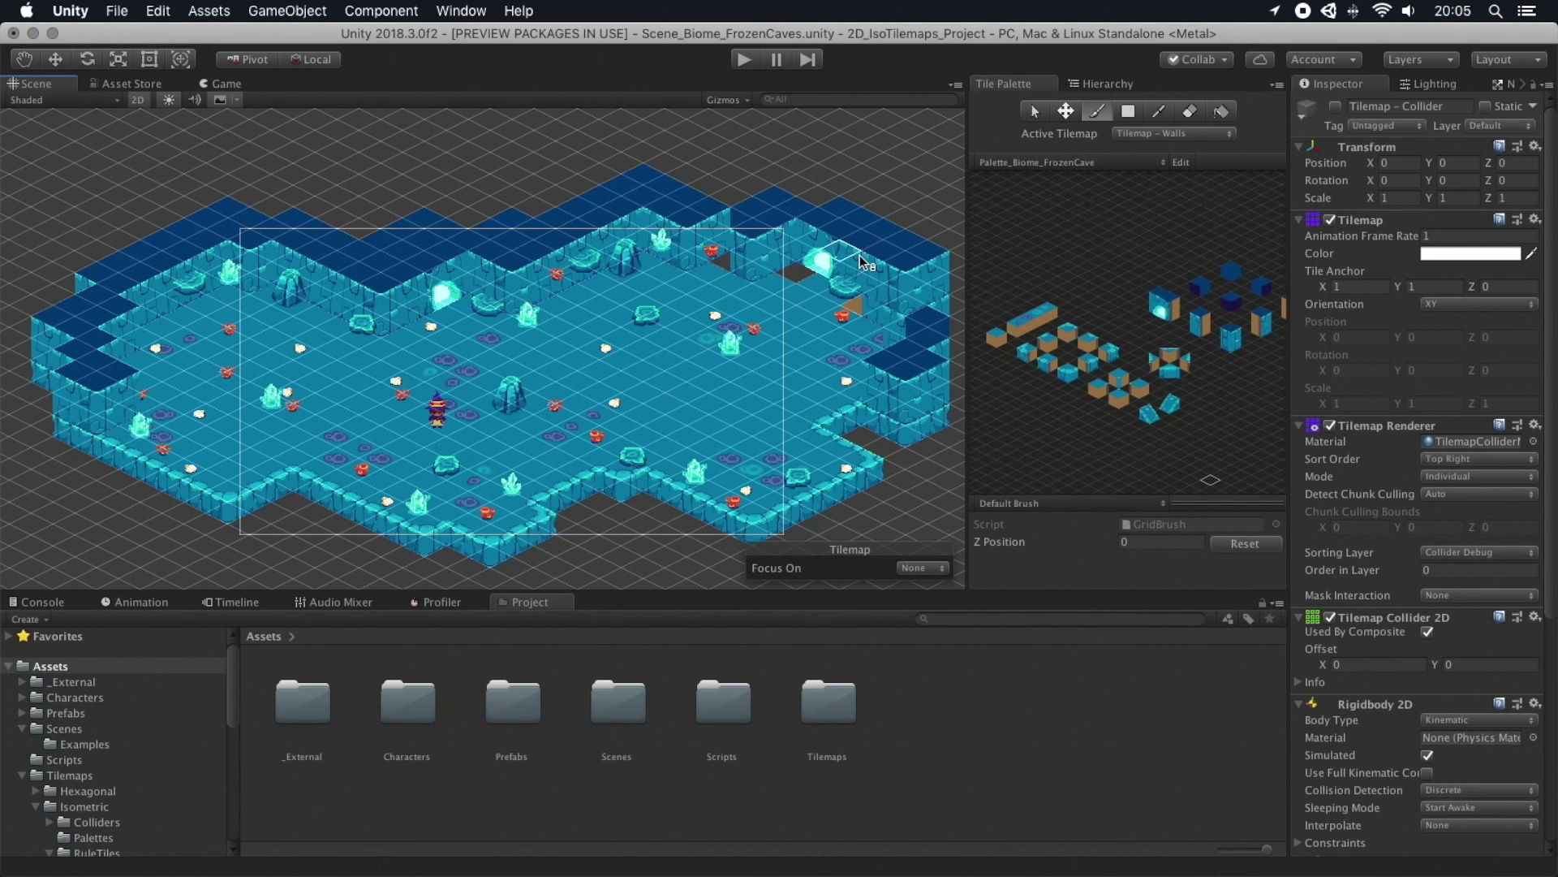
click(1174, 133)
click(1181, 214)
click(1104, 83)
click(1003, 84)
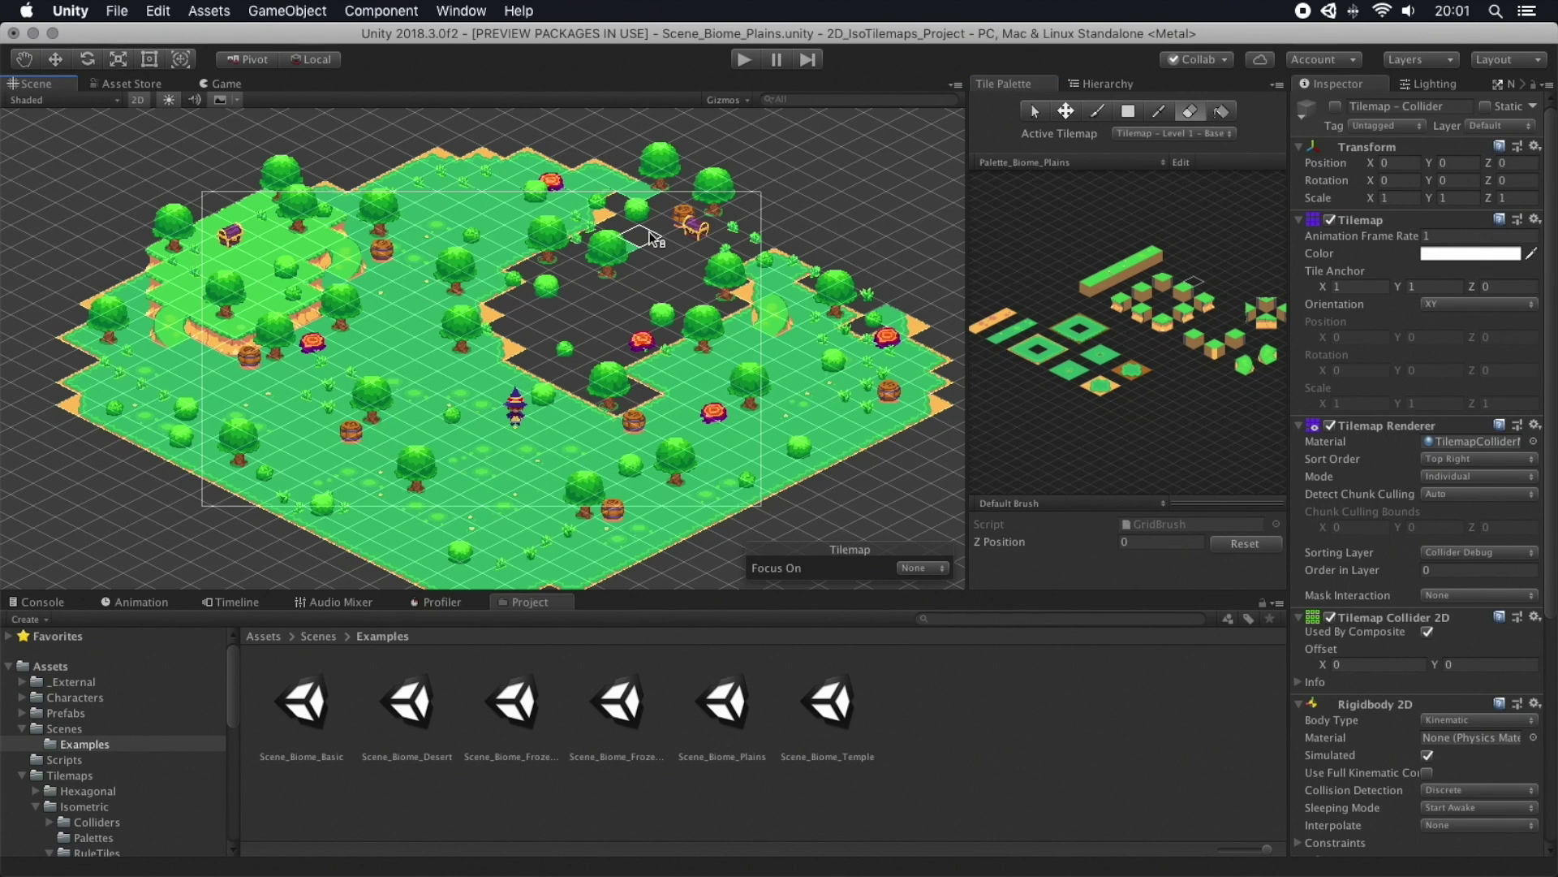
mouse_move(653, 237)
mouse_down()
mouse_move(641, 292)
mouse_move(569, 349)
mouse_up()
Step: Paint teal raised tiles across the cave floor, then make the Collider tilemap the target
click(1173, 133)
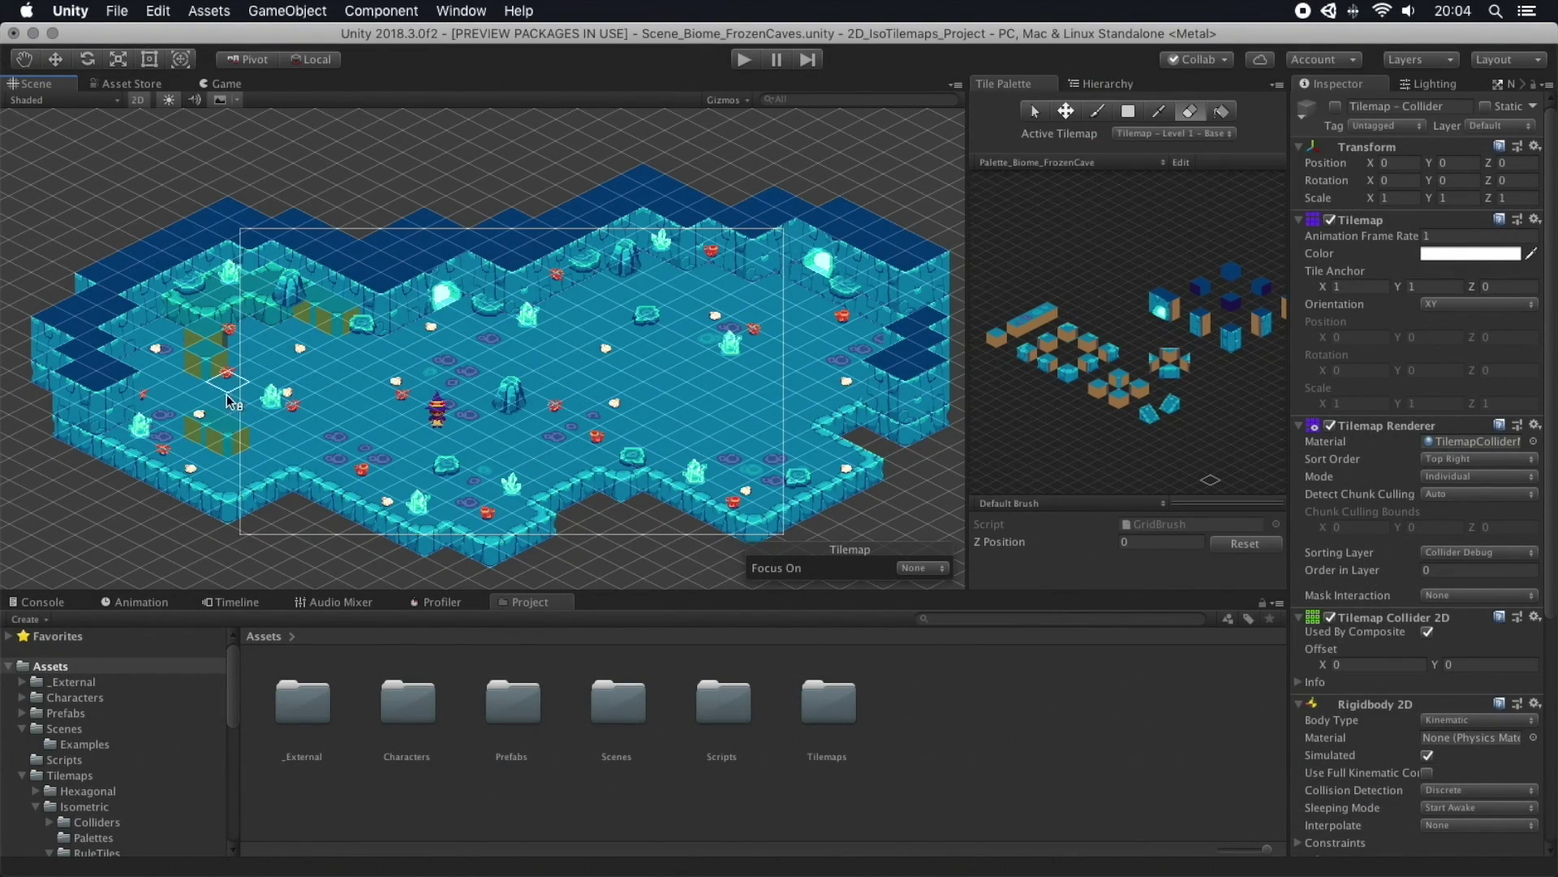
mouse_move(231, 397)
mouse_down()
mouse_move(325, 341)
mouse_move(633, 374)
mouse_move(662, 260)
mouse_move(685, 309)
mouse_up()
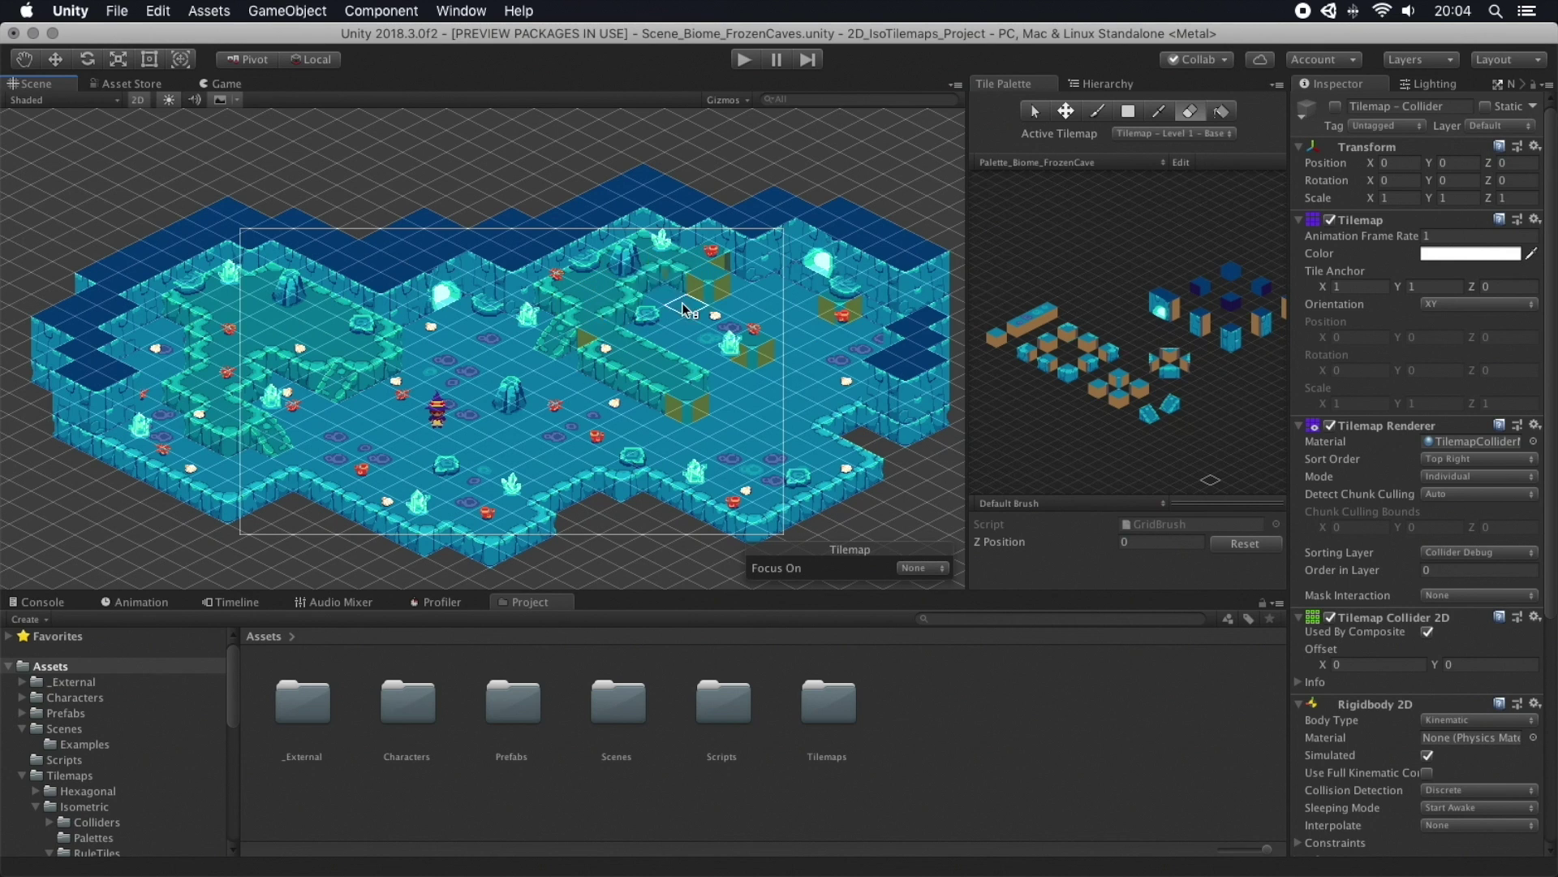
click(1175, 133)
click(1177, 244)
click(1101, 84)
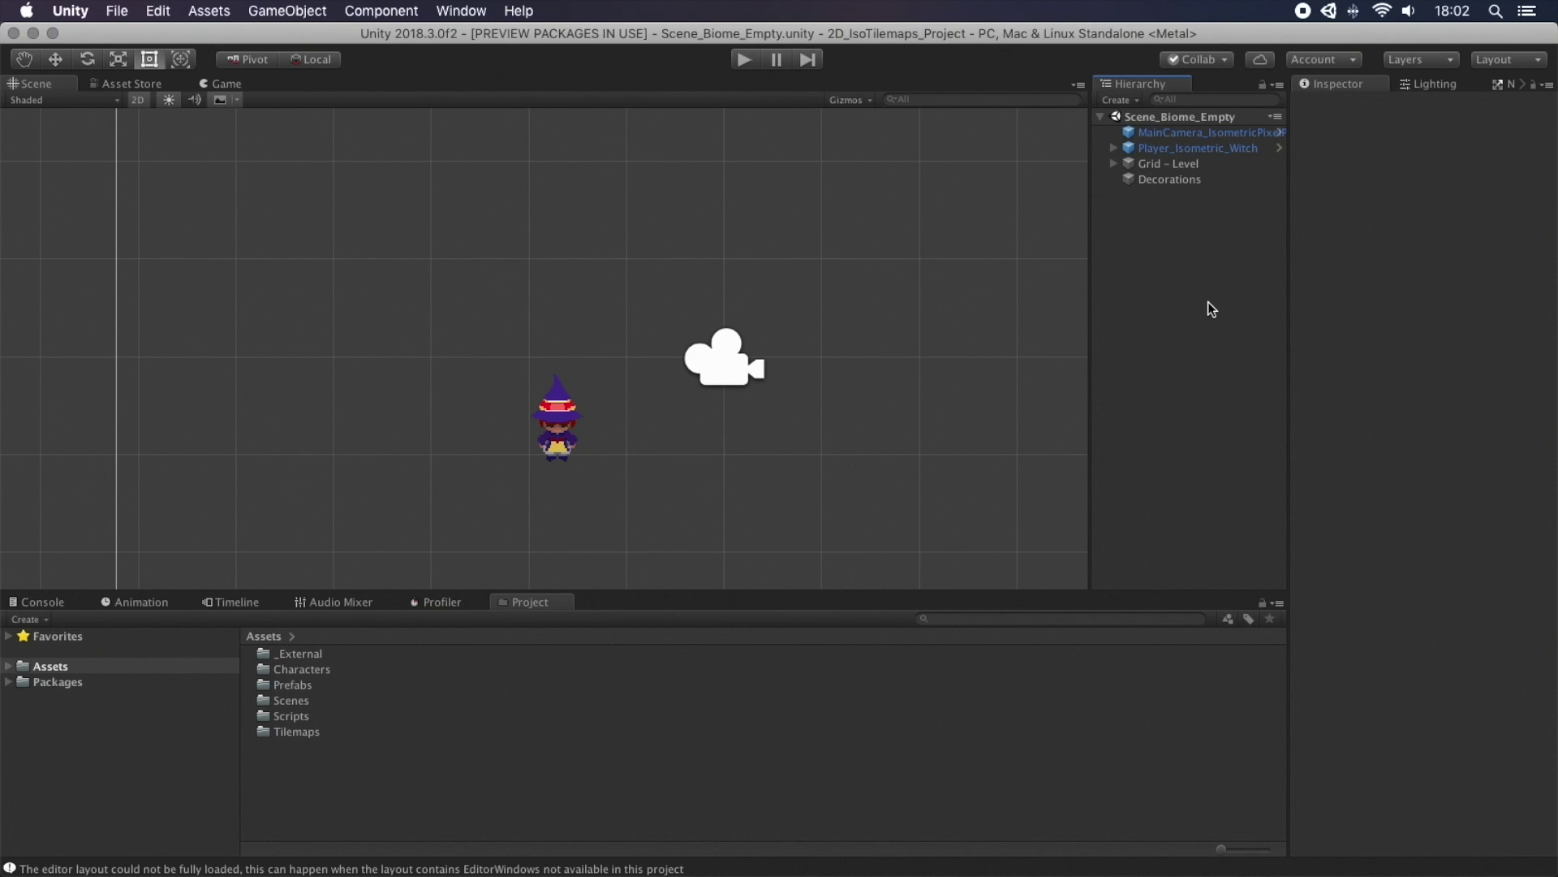
Step: Select Grid - Level, check its 0.5 cell height, and select all five child tilemaps together
click(1158, 167)
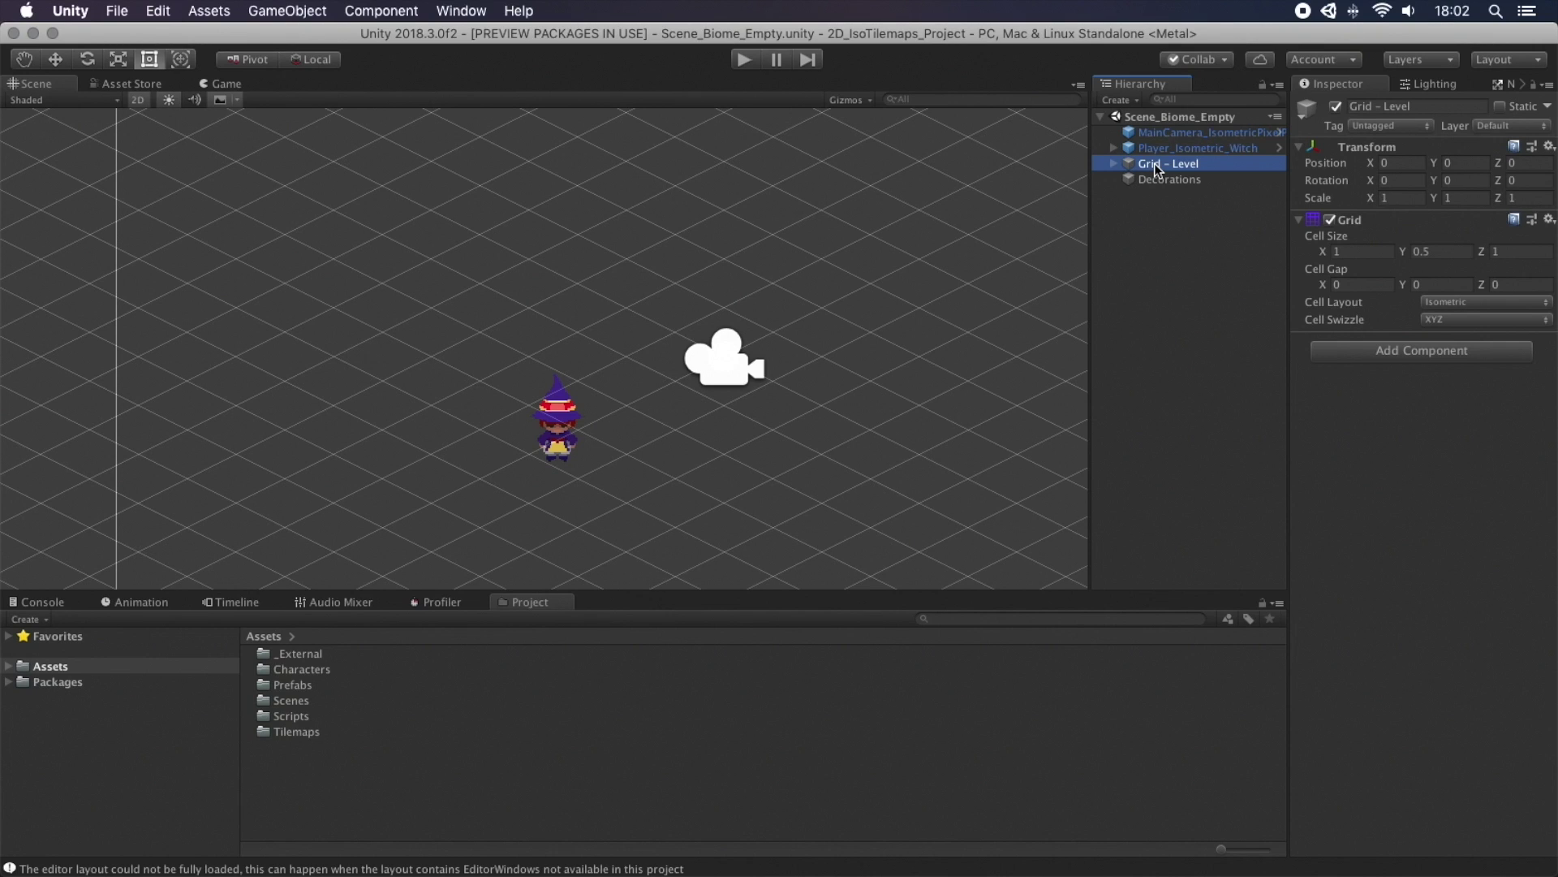
click(1436, 252)
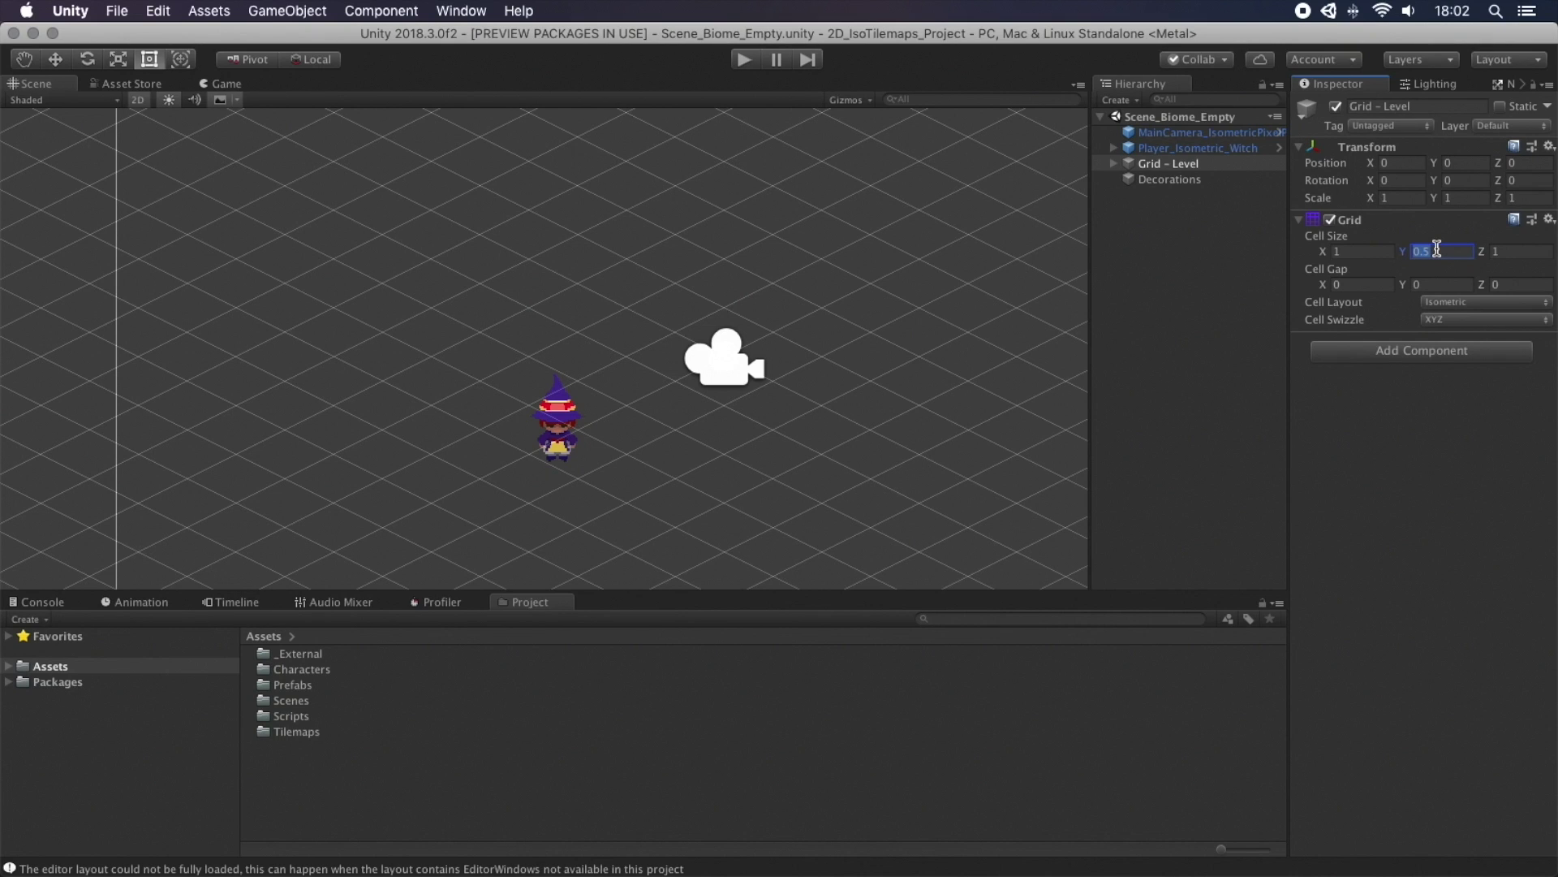
click(1110, 162)
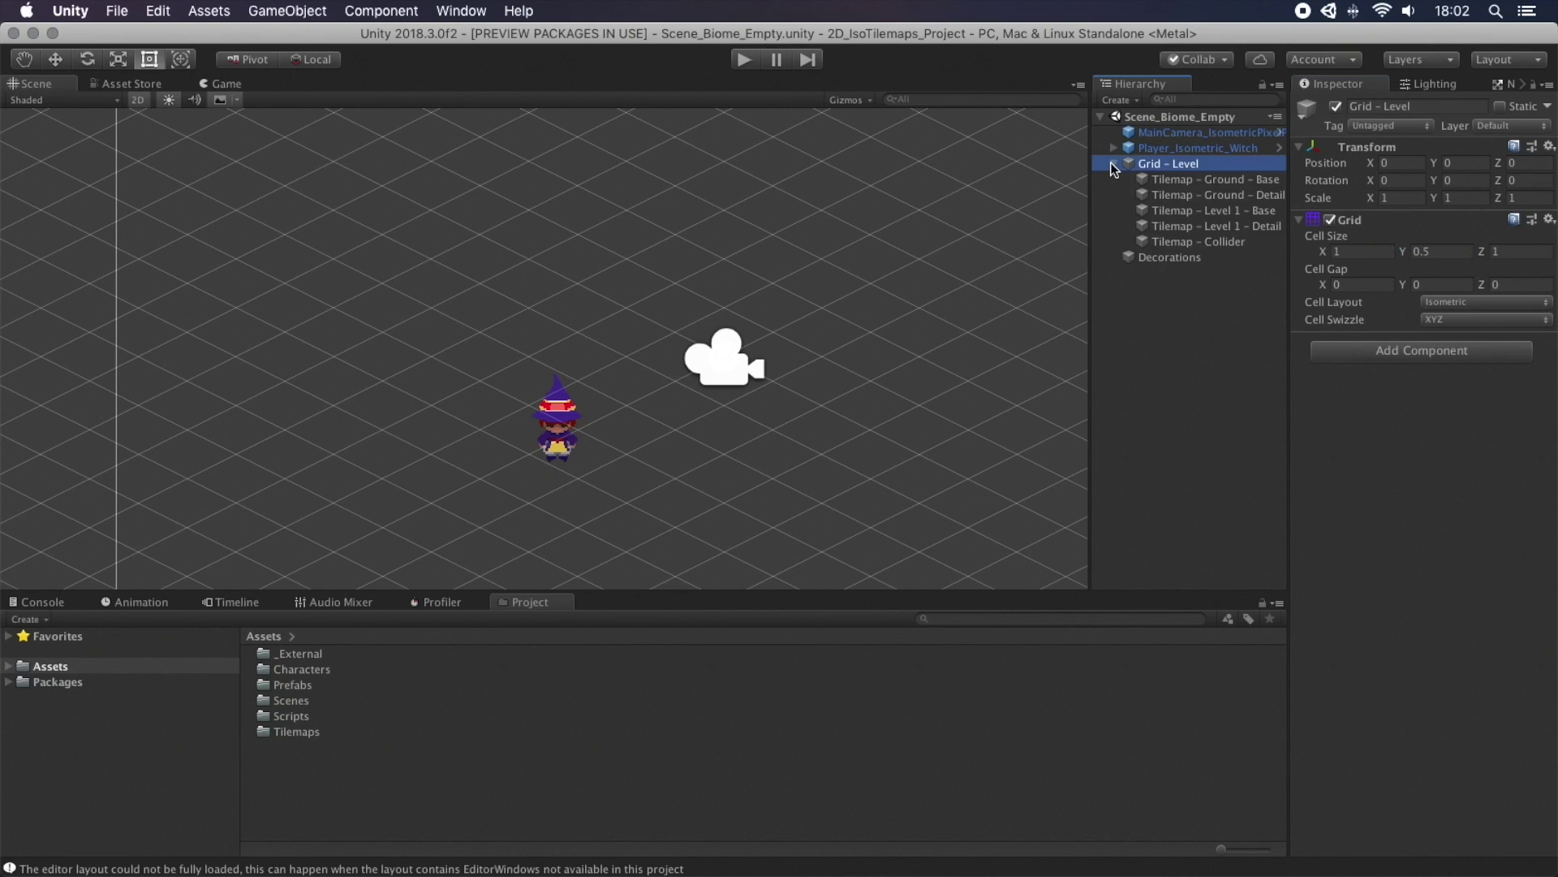
click(1143, 182)
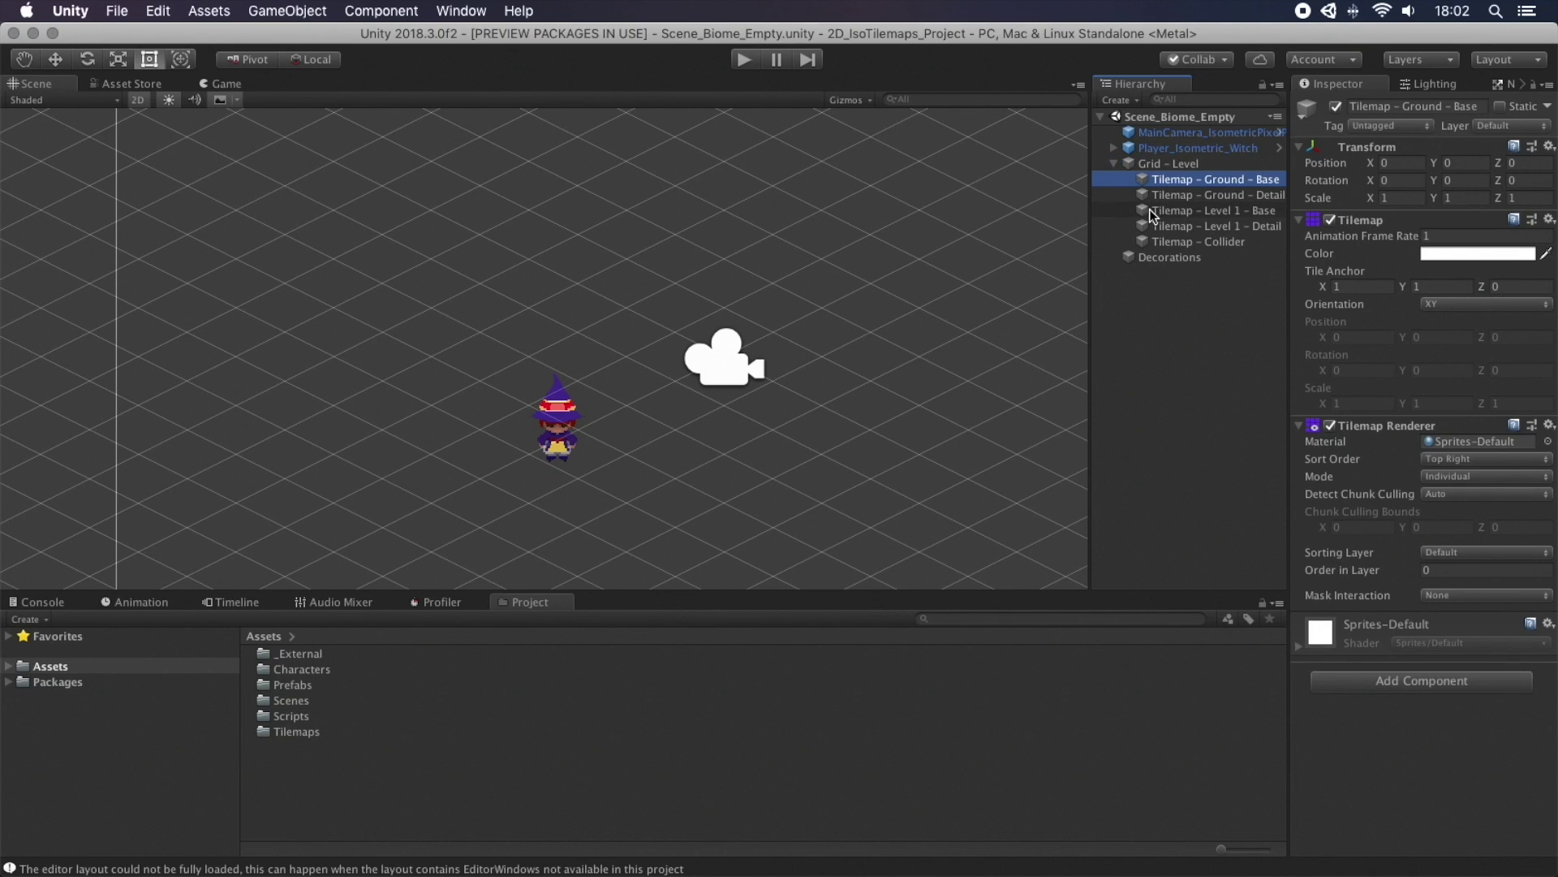
shift+click(1155, 240)
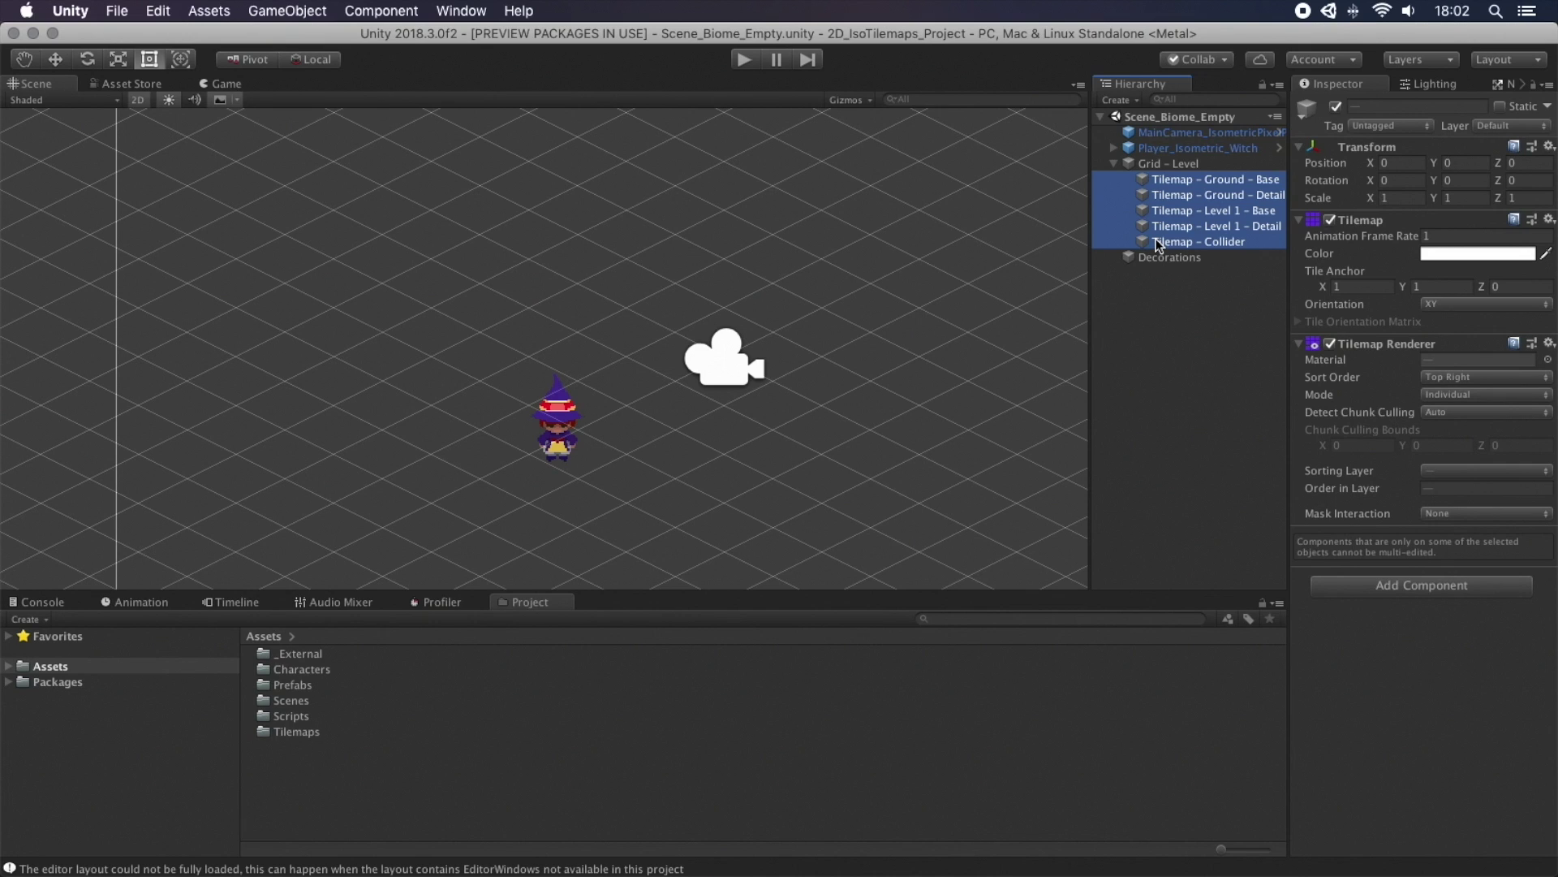
Step: Open and dock the Tile Palette, then add the purple desert-sliced_47 rock to it
click(469, 7)
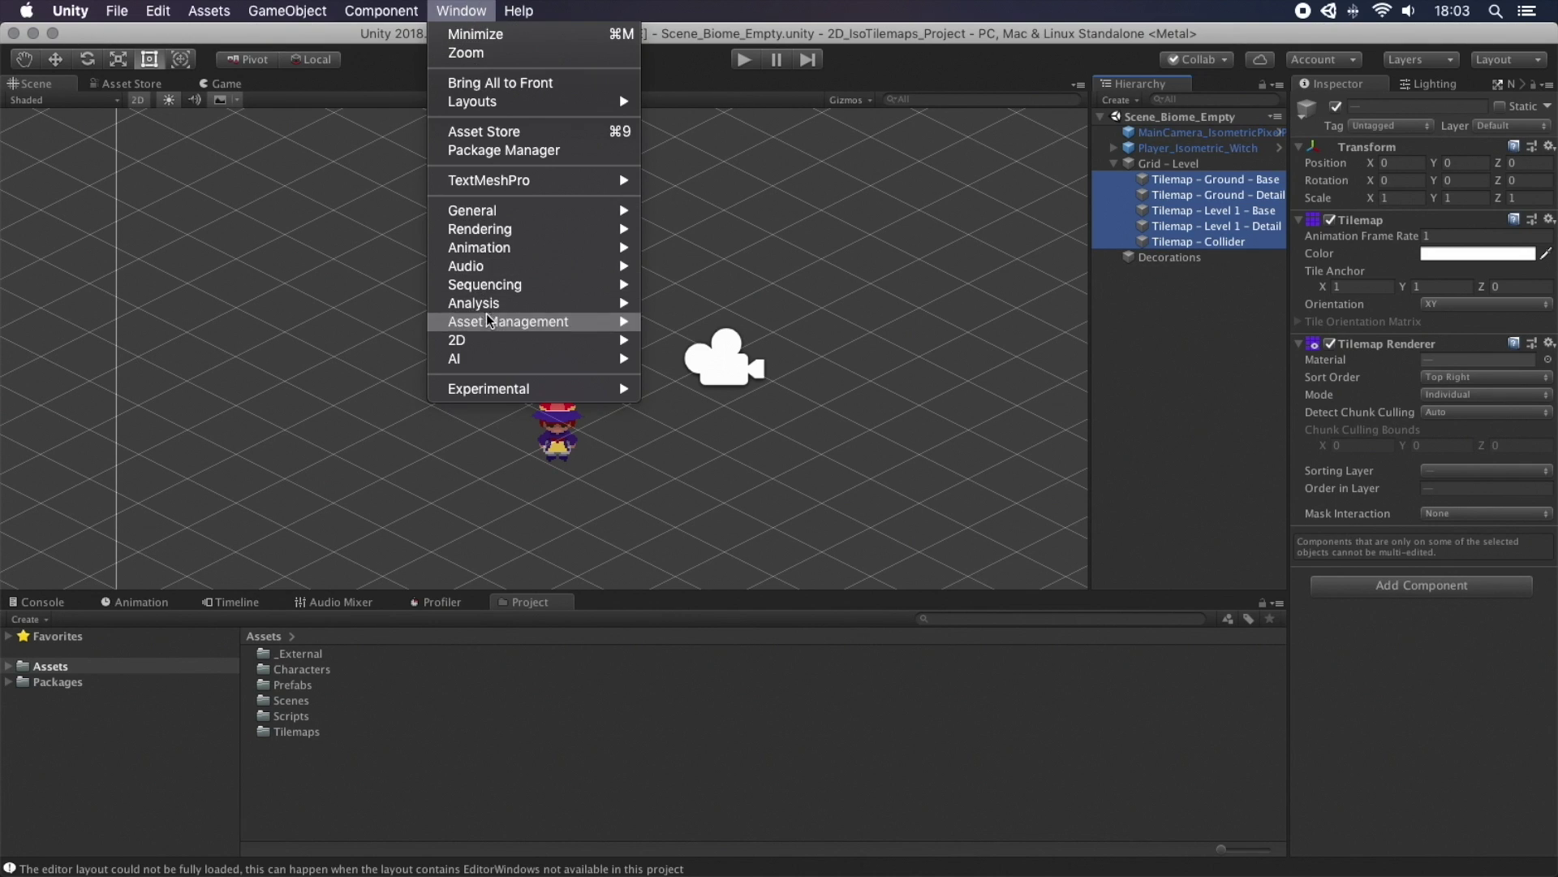
mouse_move(489, 346)
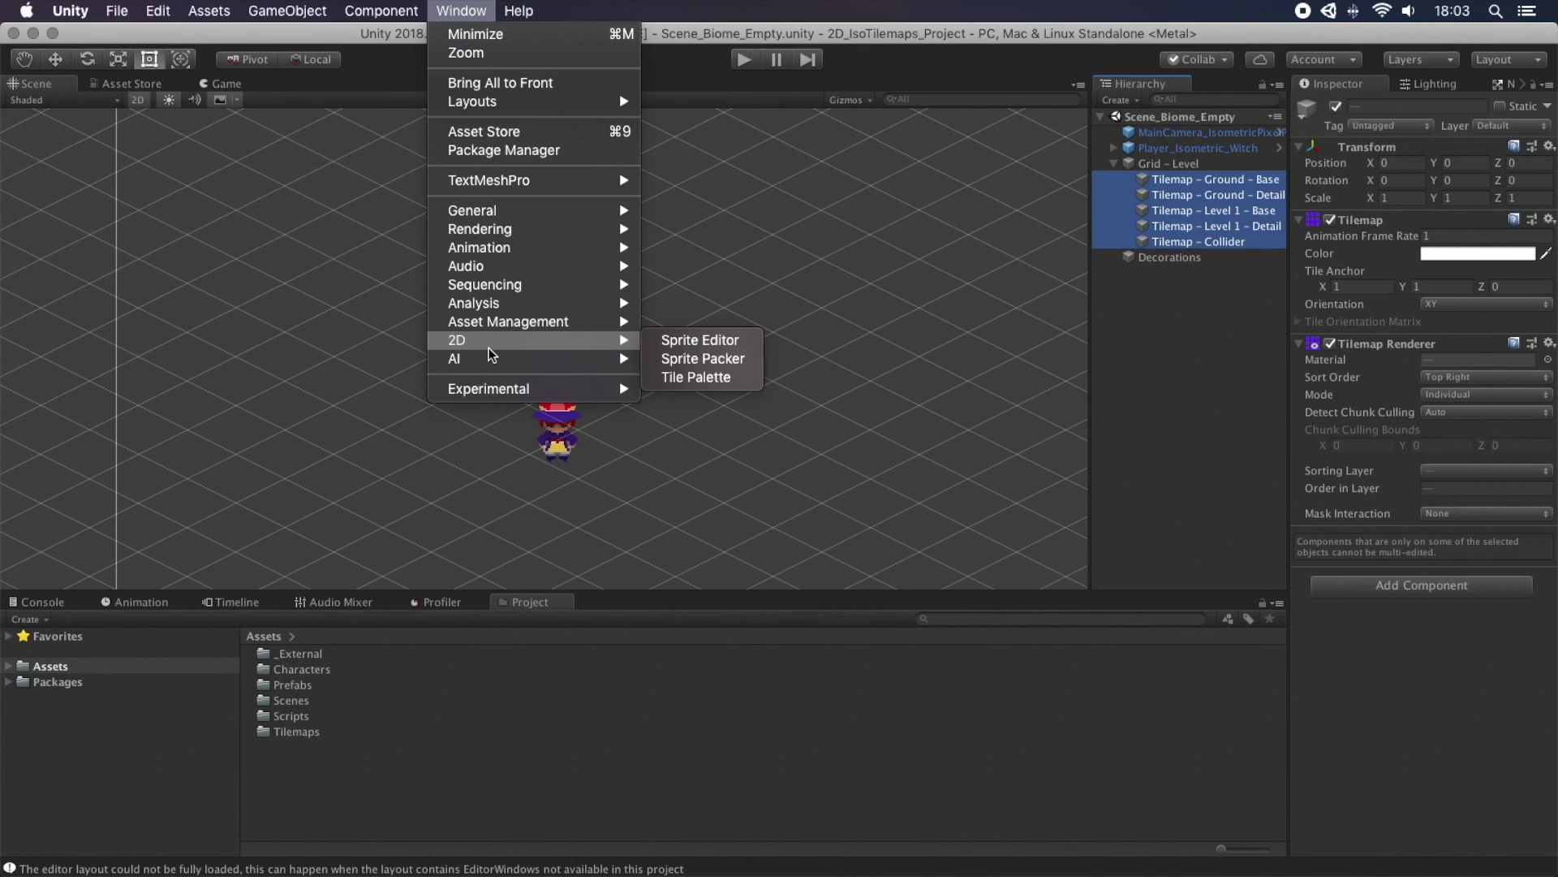
click(702, 375)
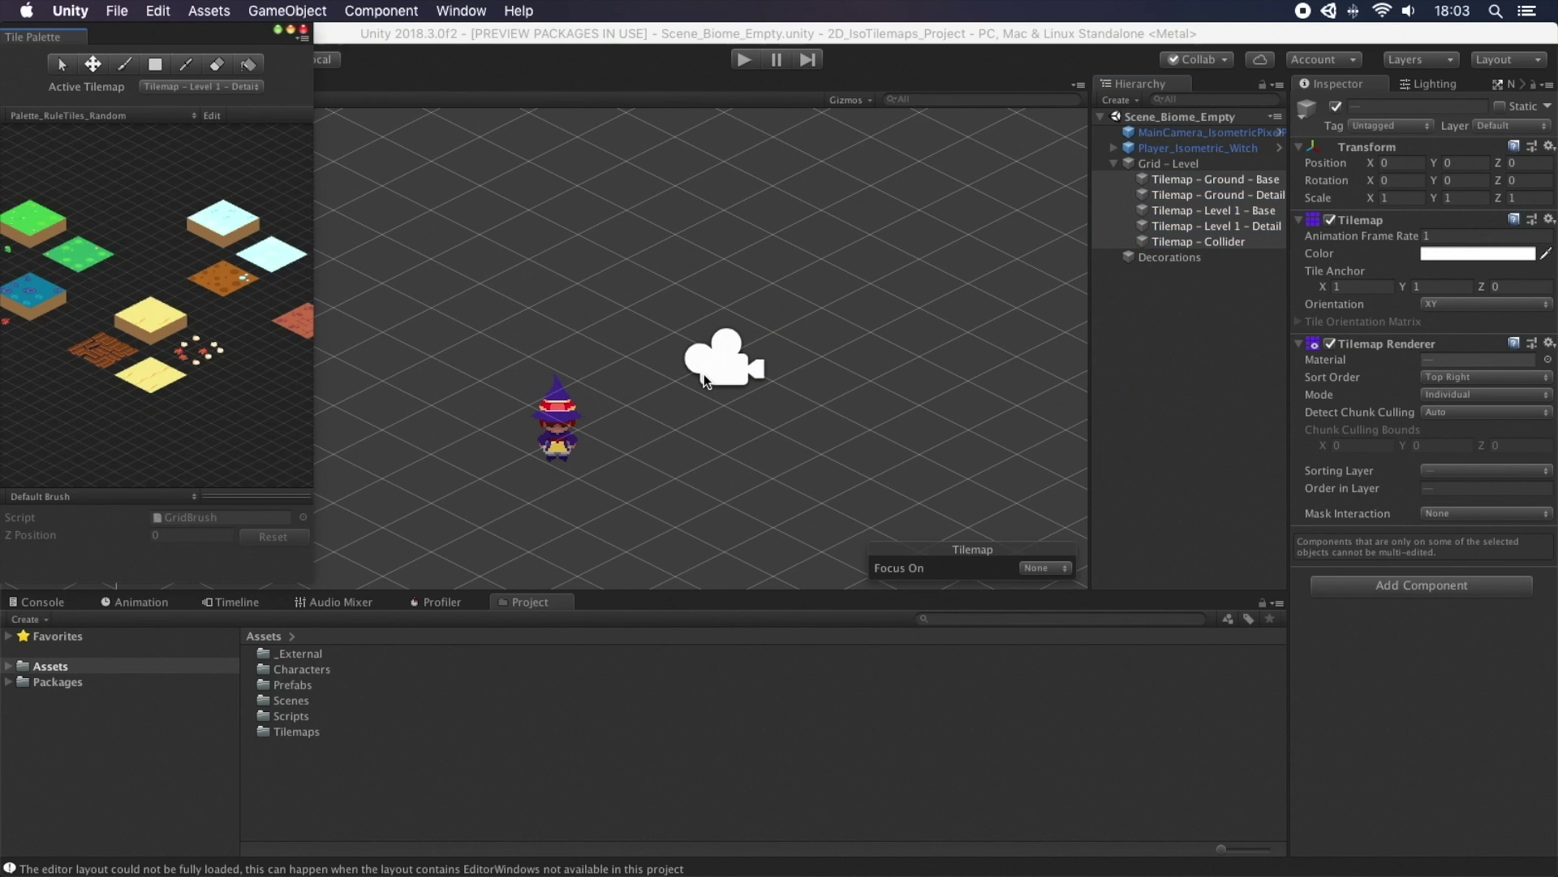
drag(39, 37, 923, 273)
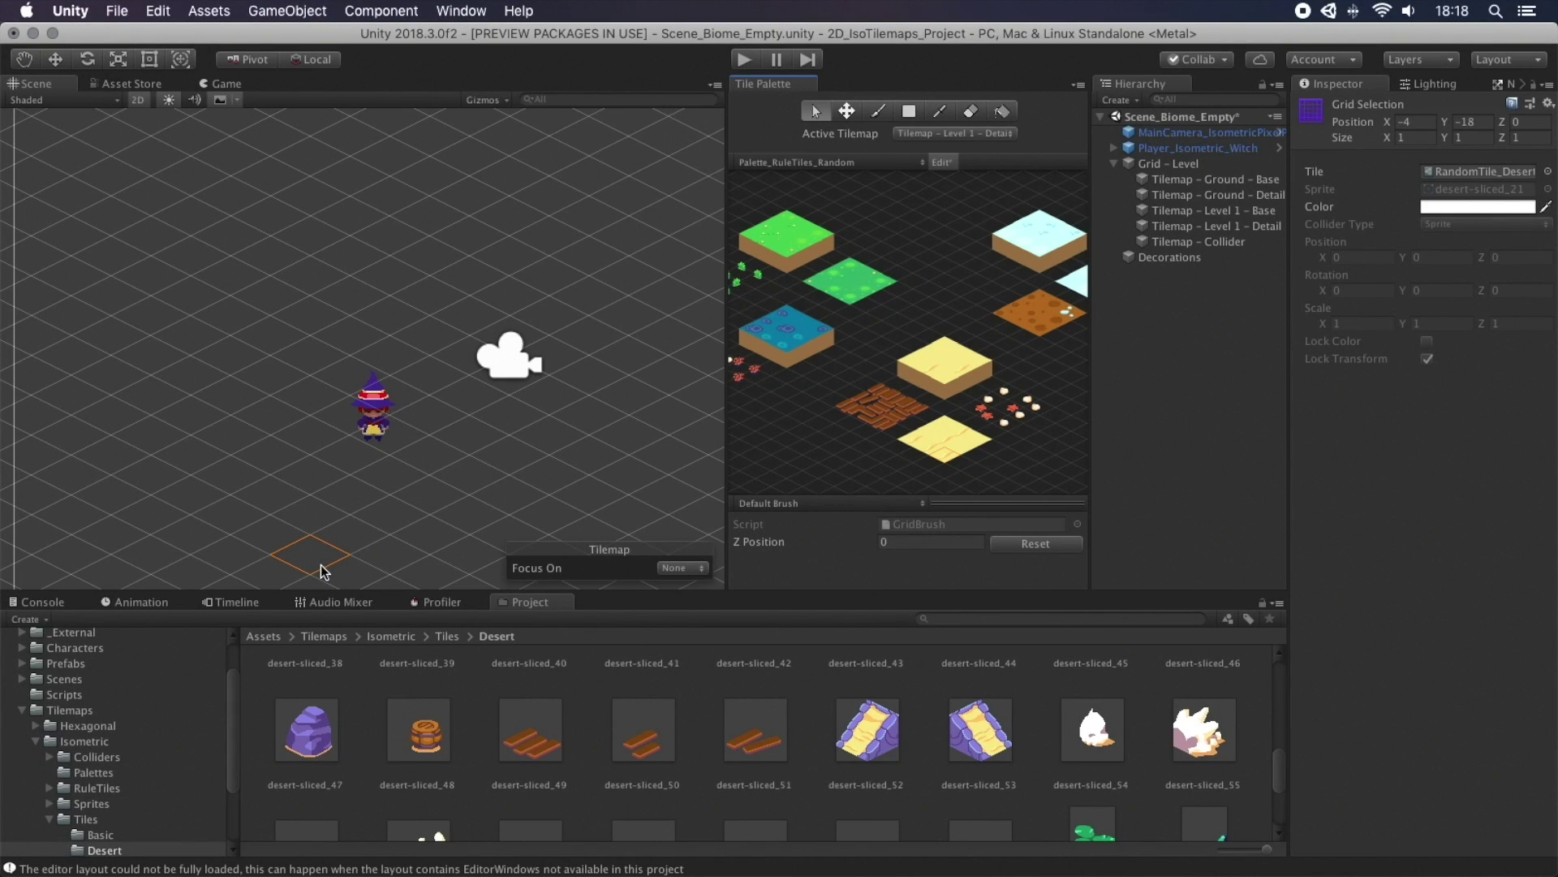
drag(316, 725, 826, 449)
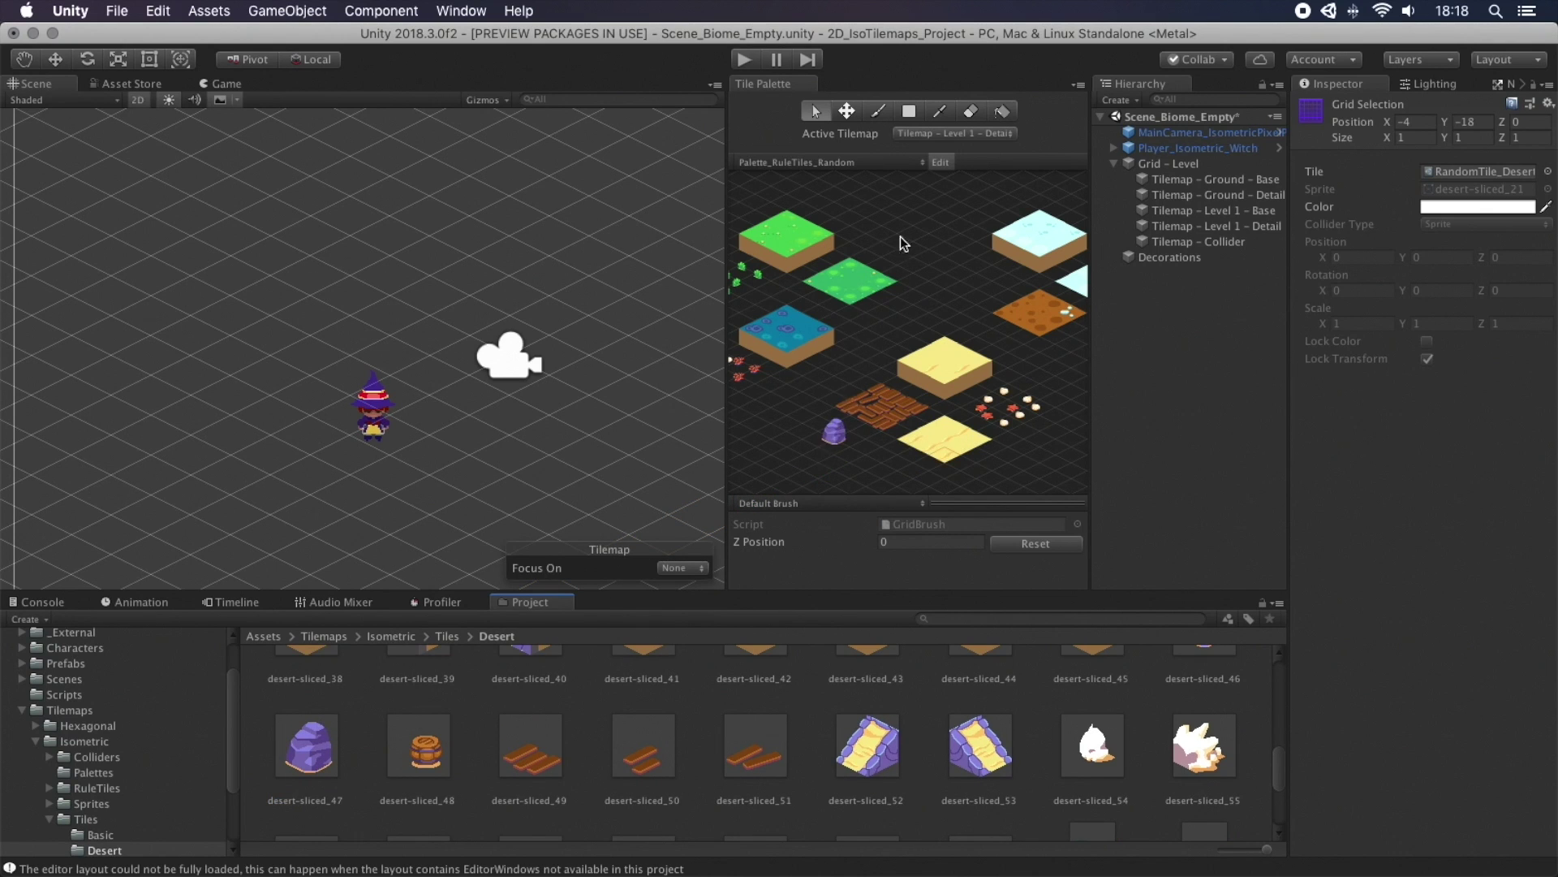
Step: Paint a curving trail of purple rocks onto Ground - Detail with the brush
click(889, 109)
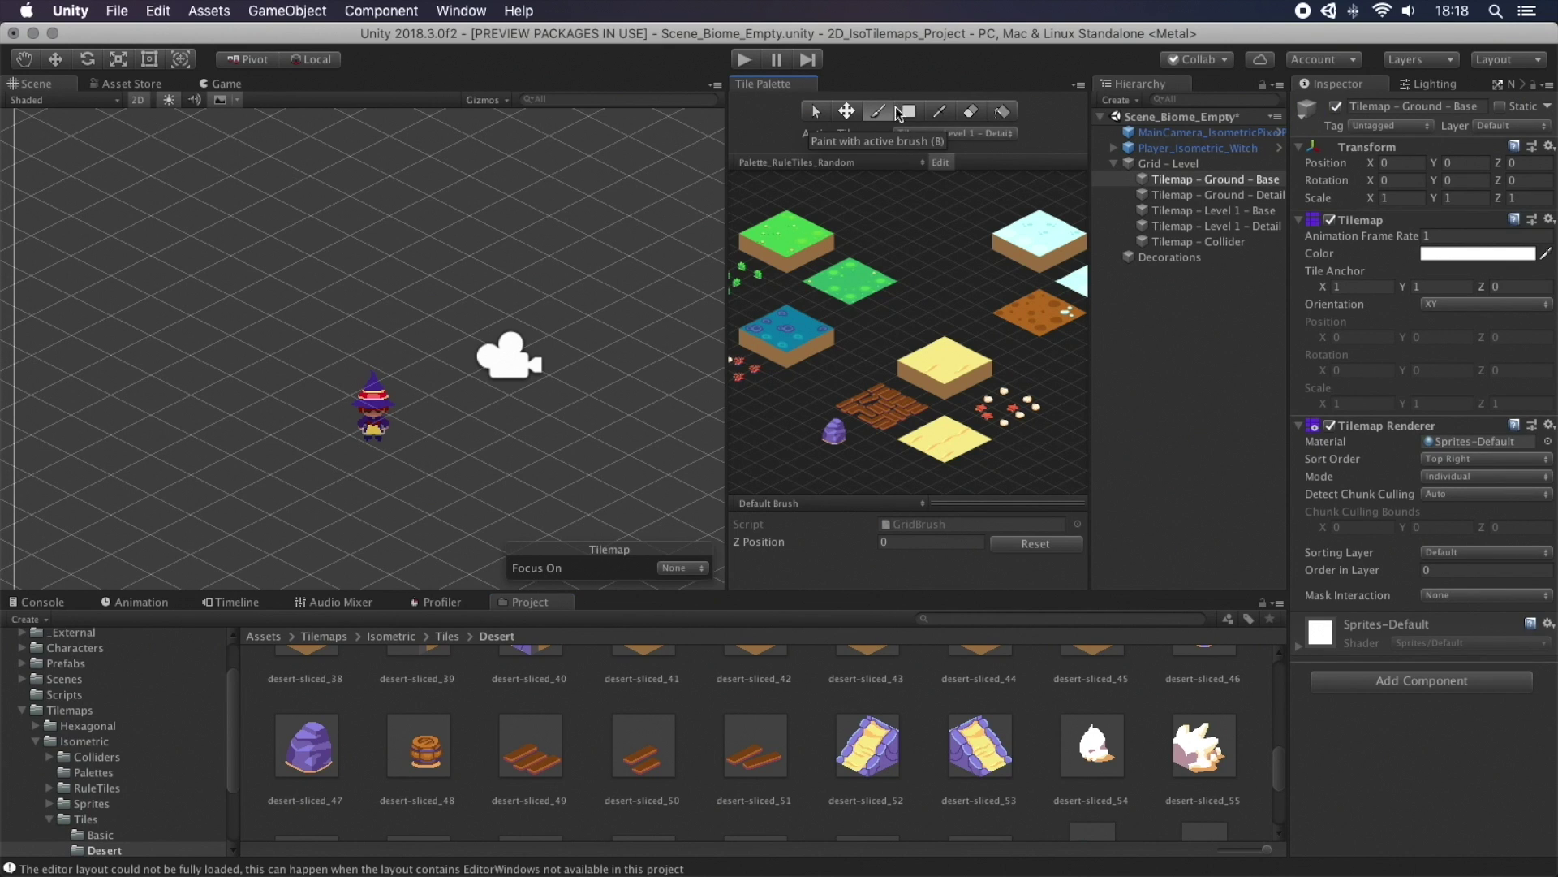
click(922, 134)
click(941, 188)
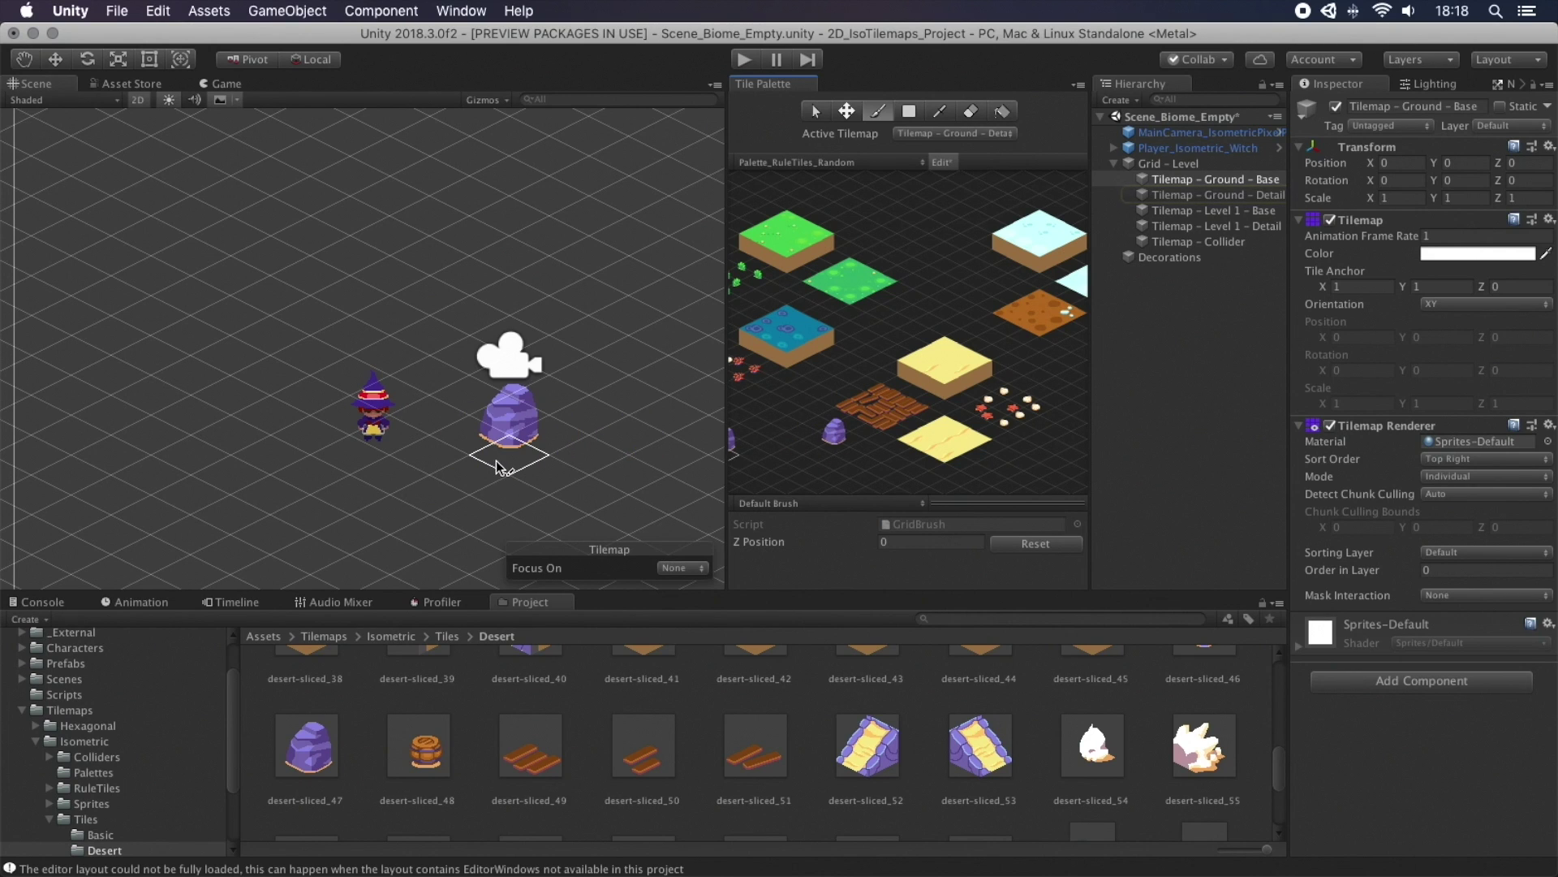
mouse_move(498, 467)
mouse_down()
mouse_move(592, 379)
mouse_move(603, 321)
mouse_move(578, 284)
mouse_move(519, 257)
mouse_move(404, 254)
mouse_move(278, 294)
mouse_move(230, 362)
mouse_move(224, 509)
mouse_up()
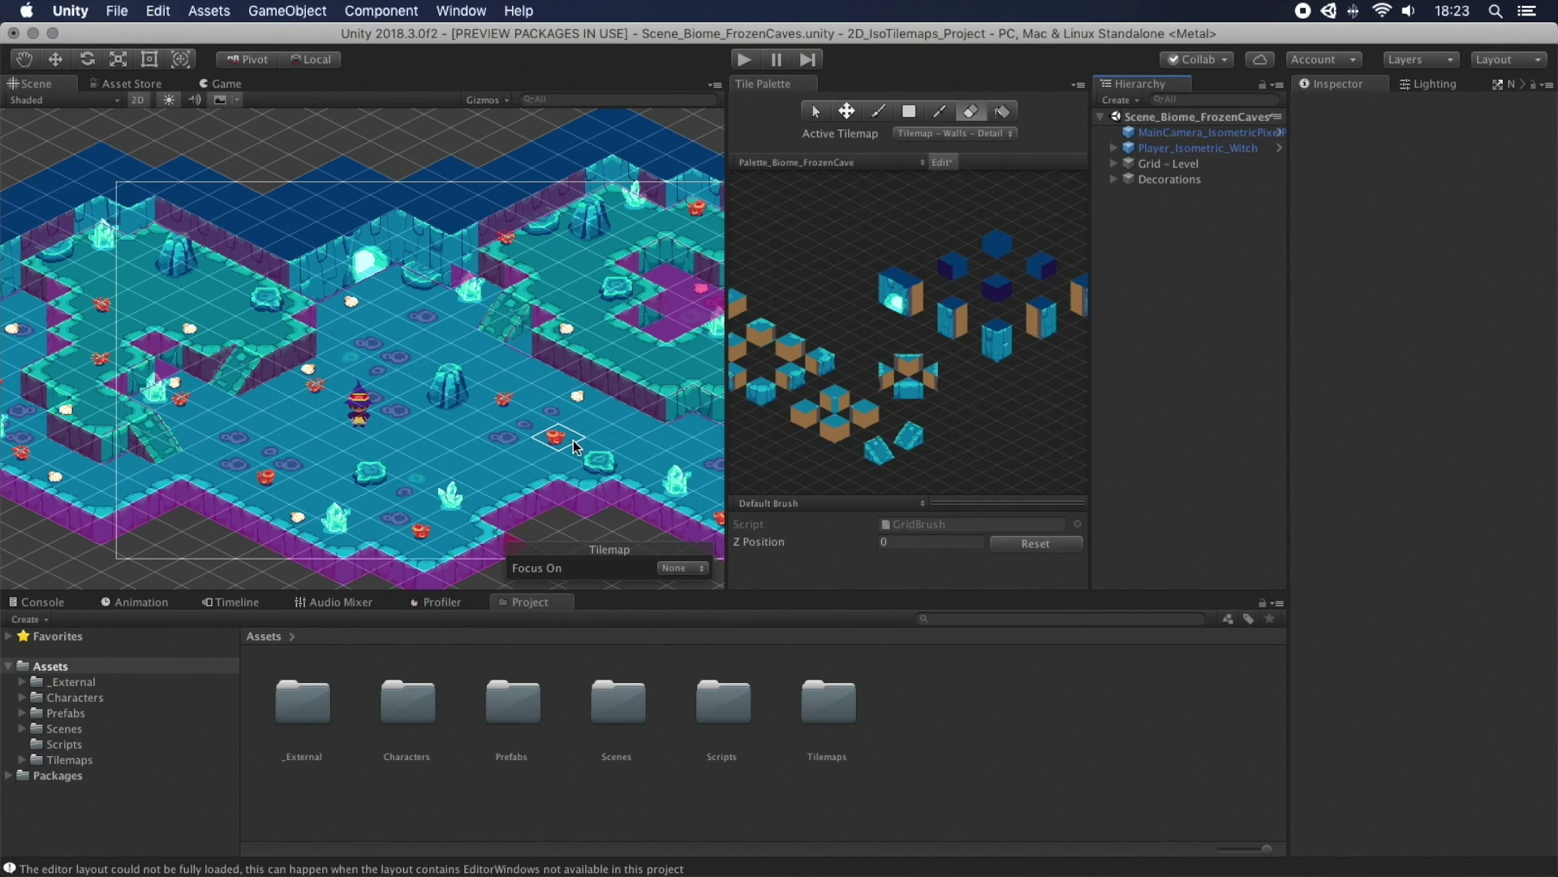
Step: Keep Level 1 - Base on the Default sorting layer and shift its Tile Anchor X to 3.02
click(1114, 163)
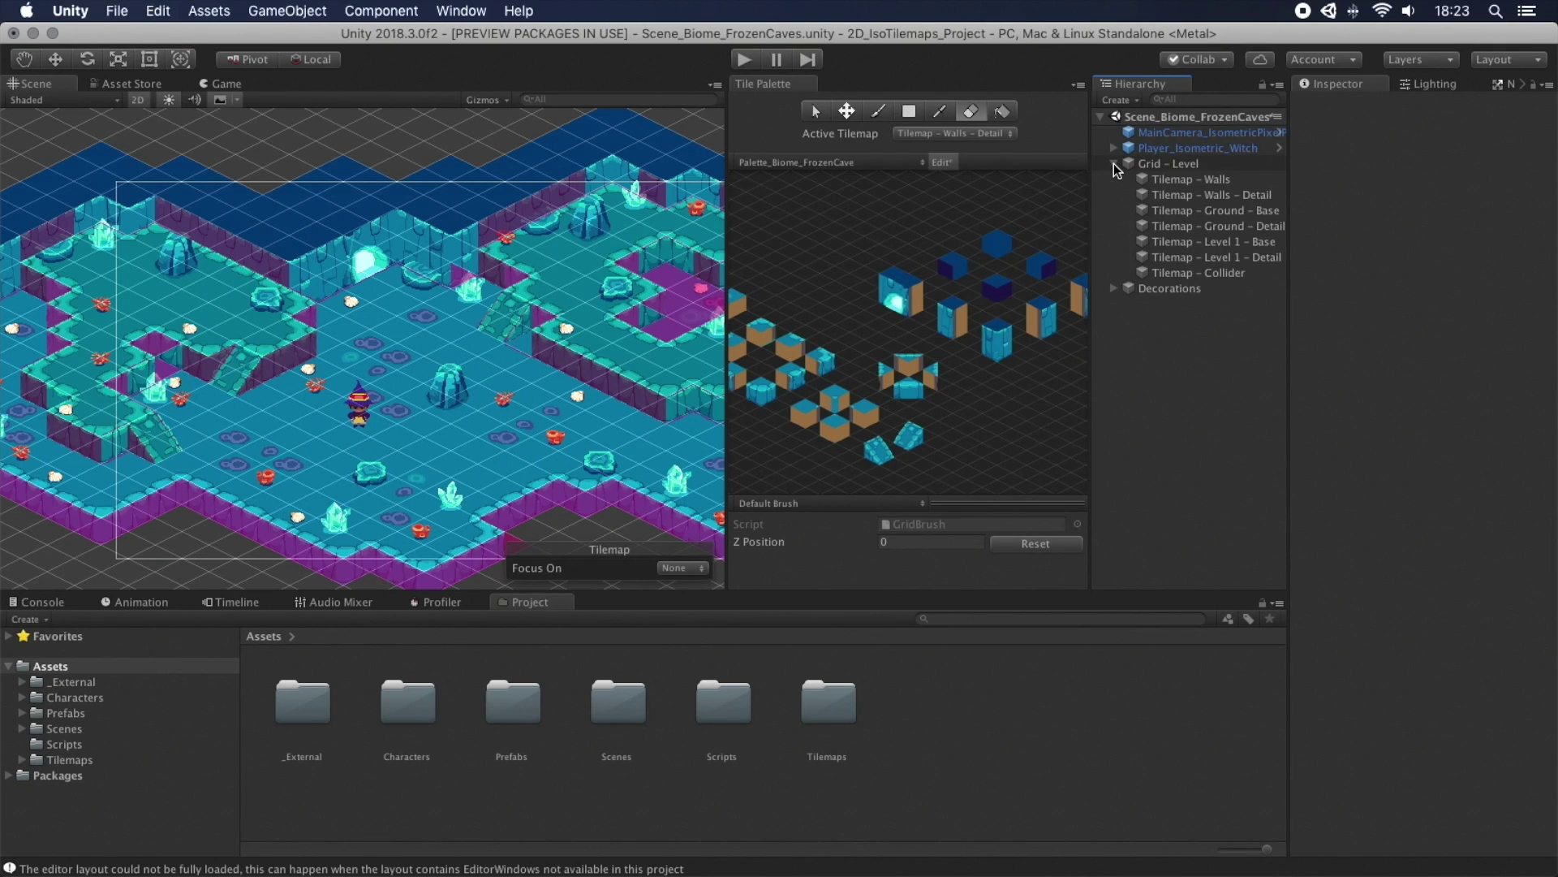
click(1138, 182)
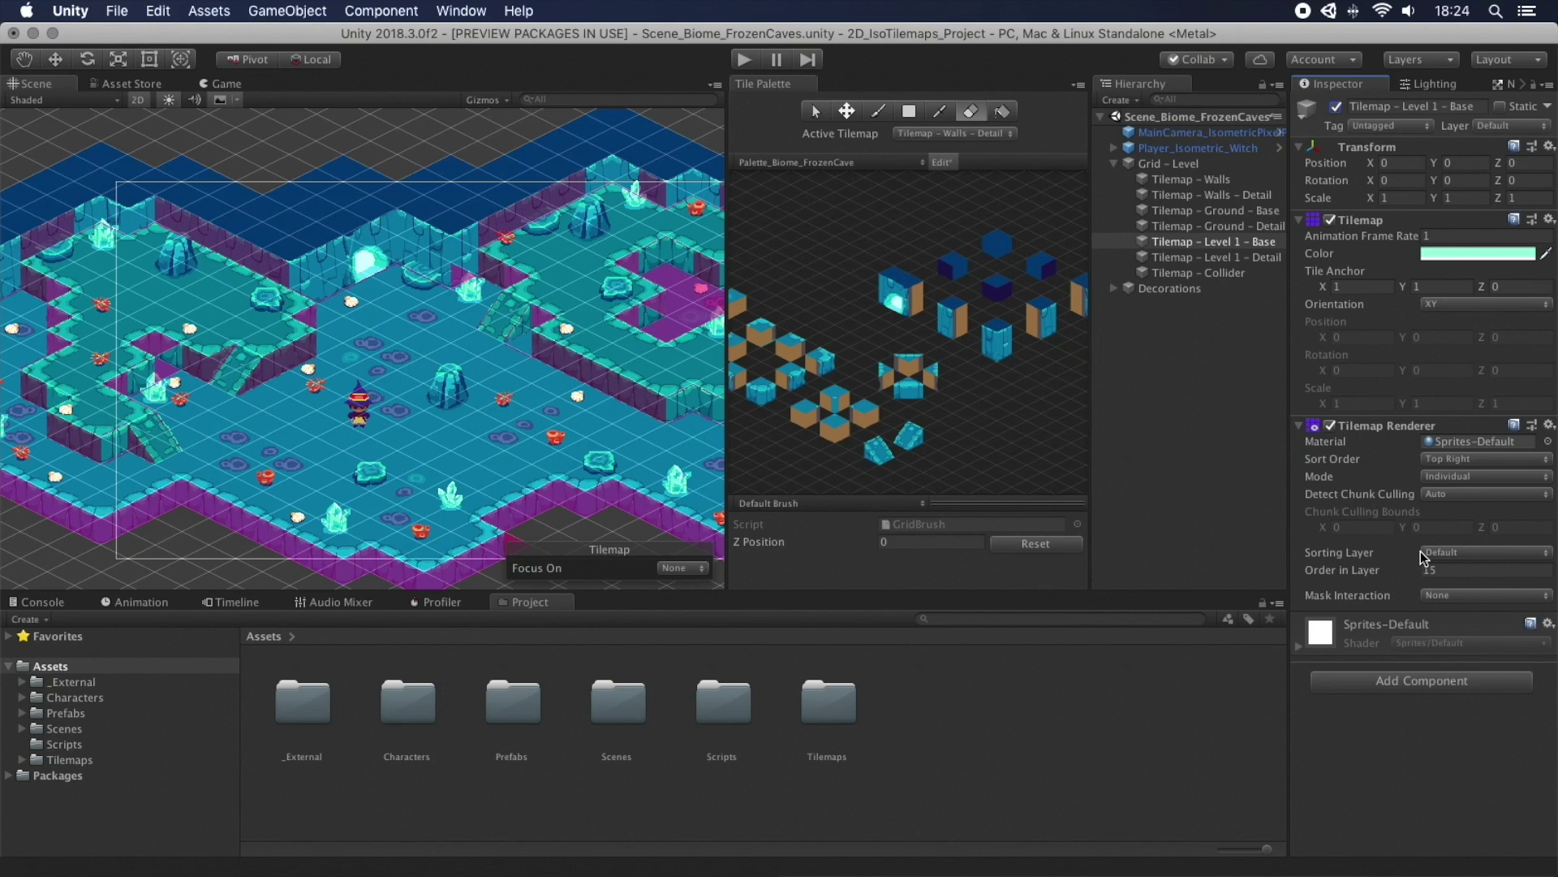
click(1424, 557)
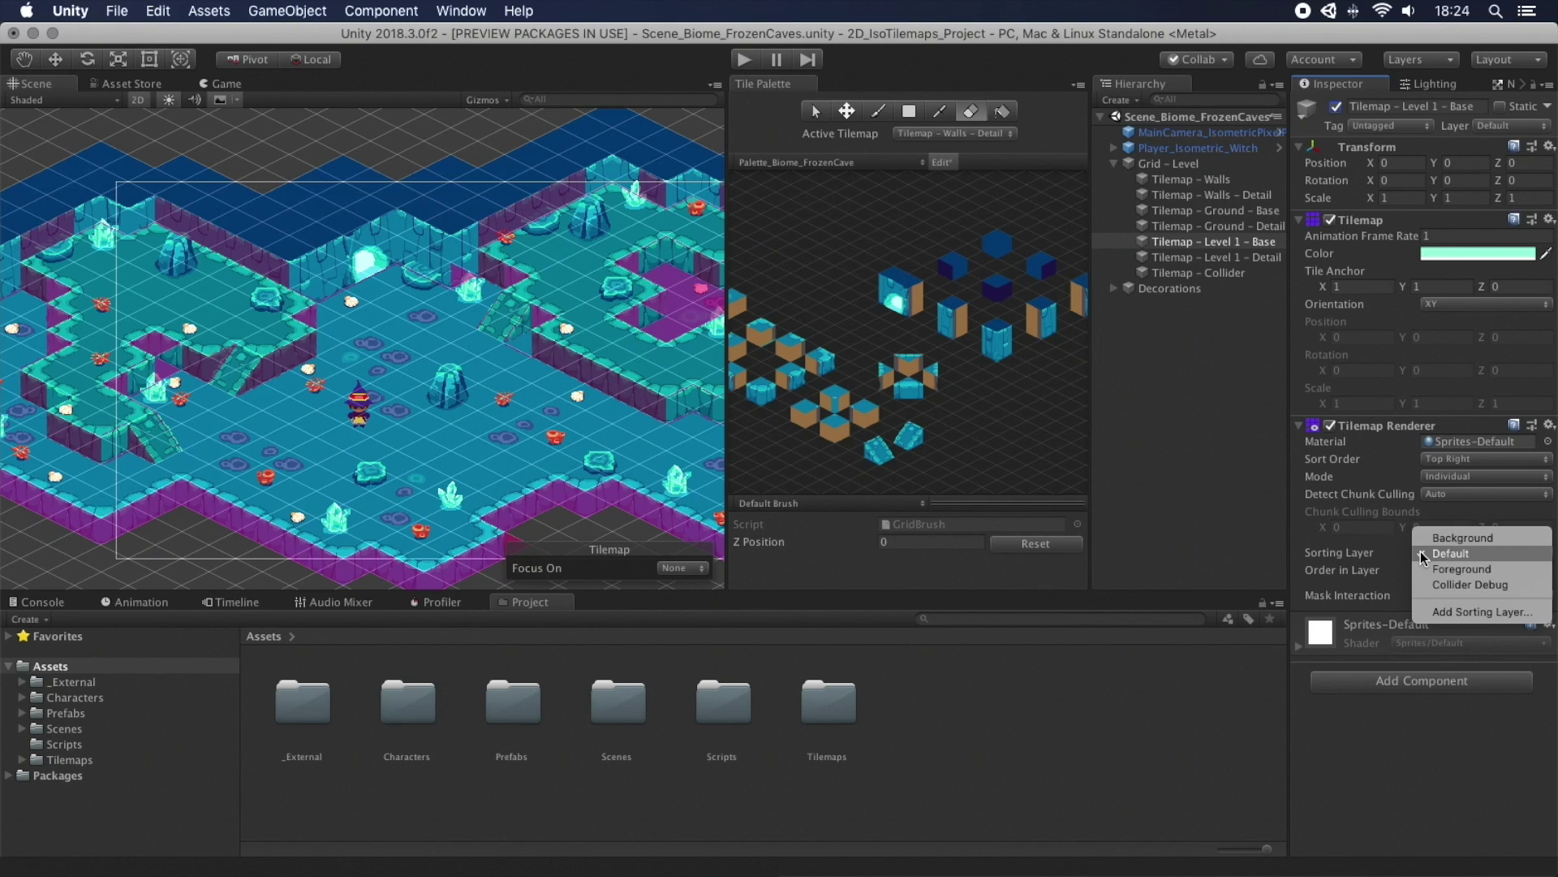
click(1424, 557)
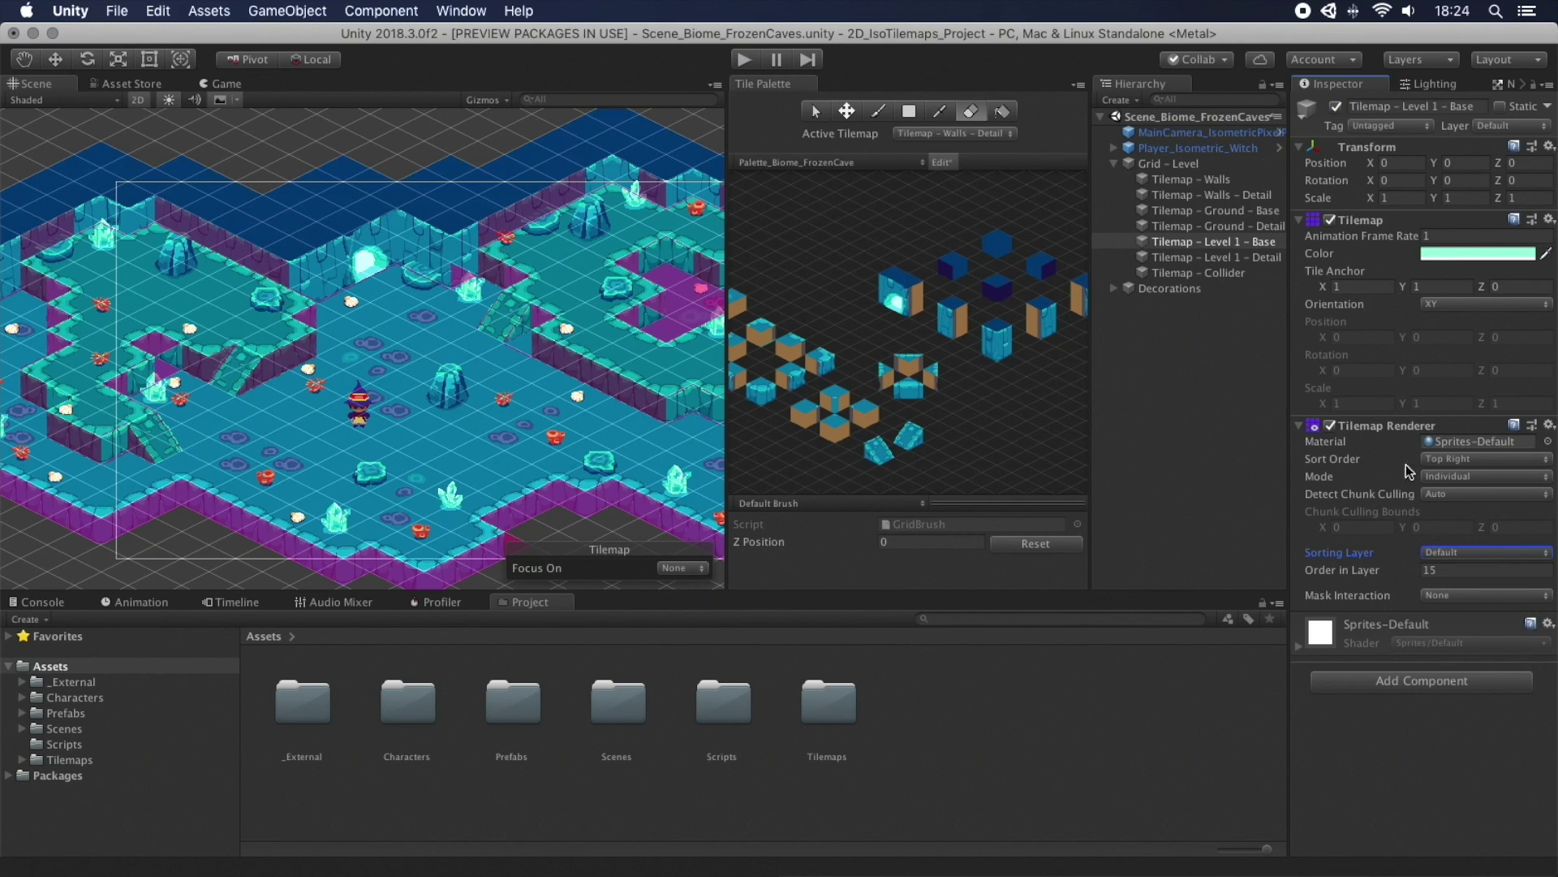
drag(1399, 292, 1334, 286)
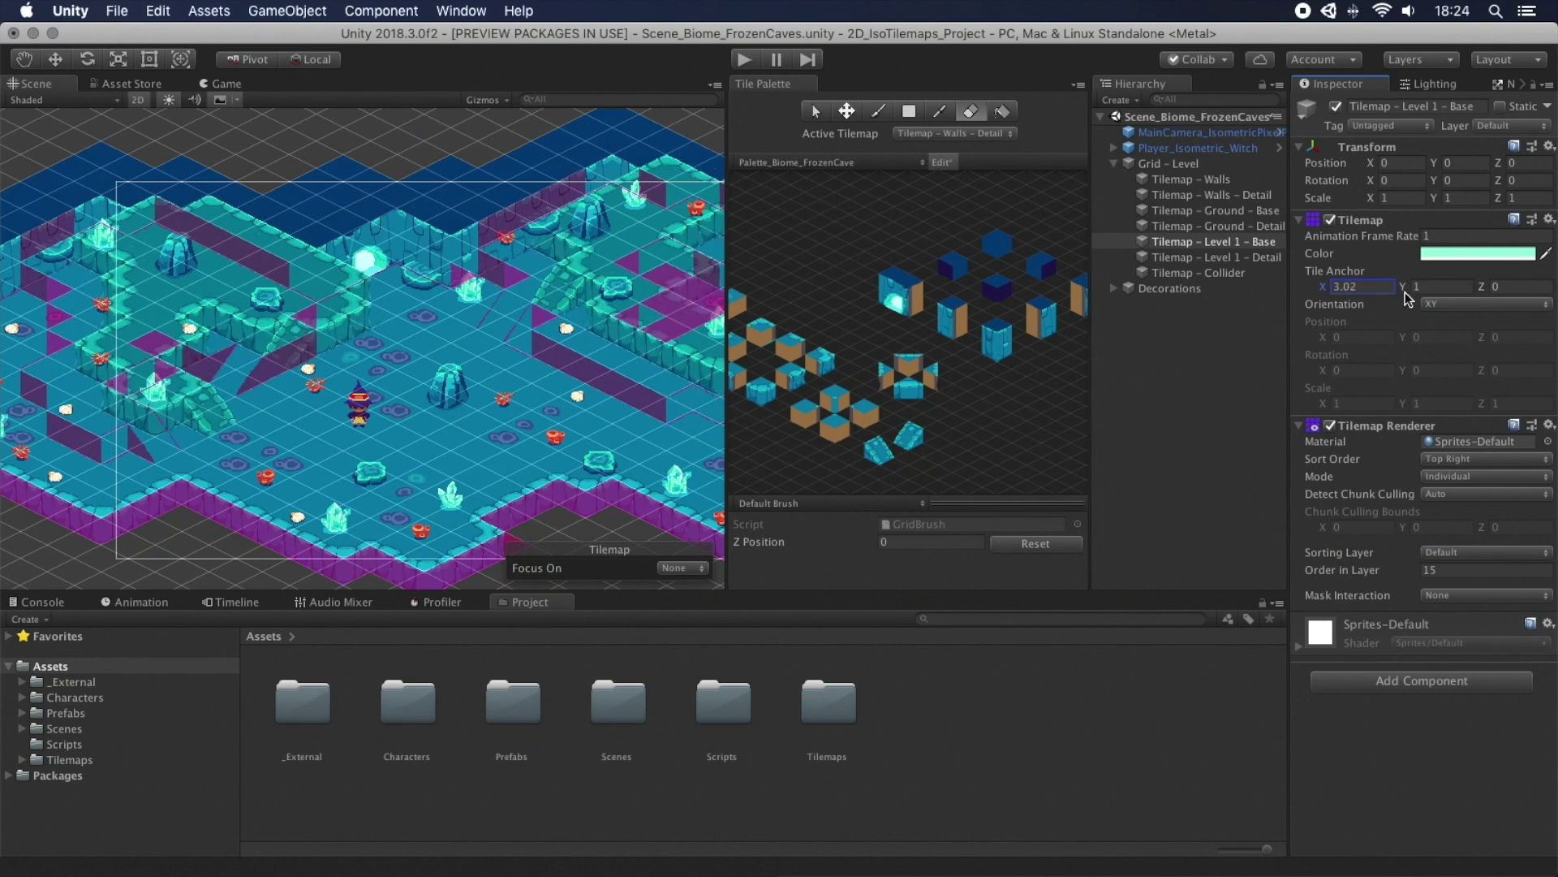
Step: Set Grid - Level's Cell Layout to Isometric Z As Y
click(1167, 180)
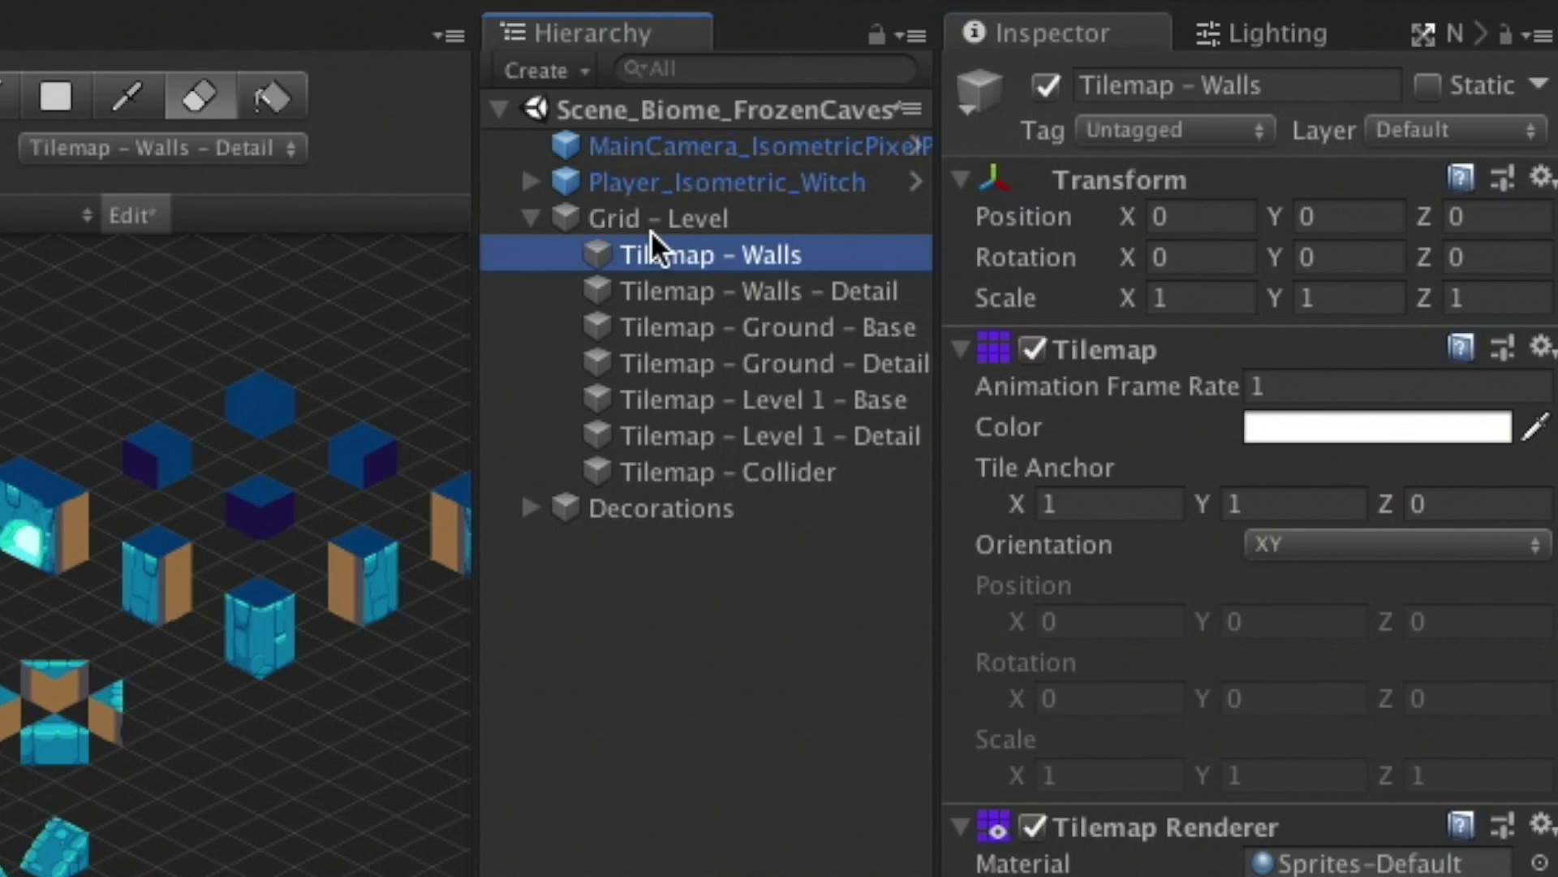
click(1164, 162)
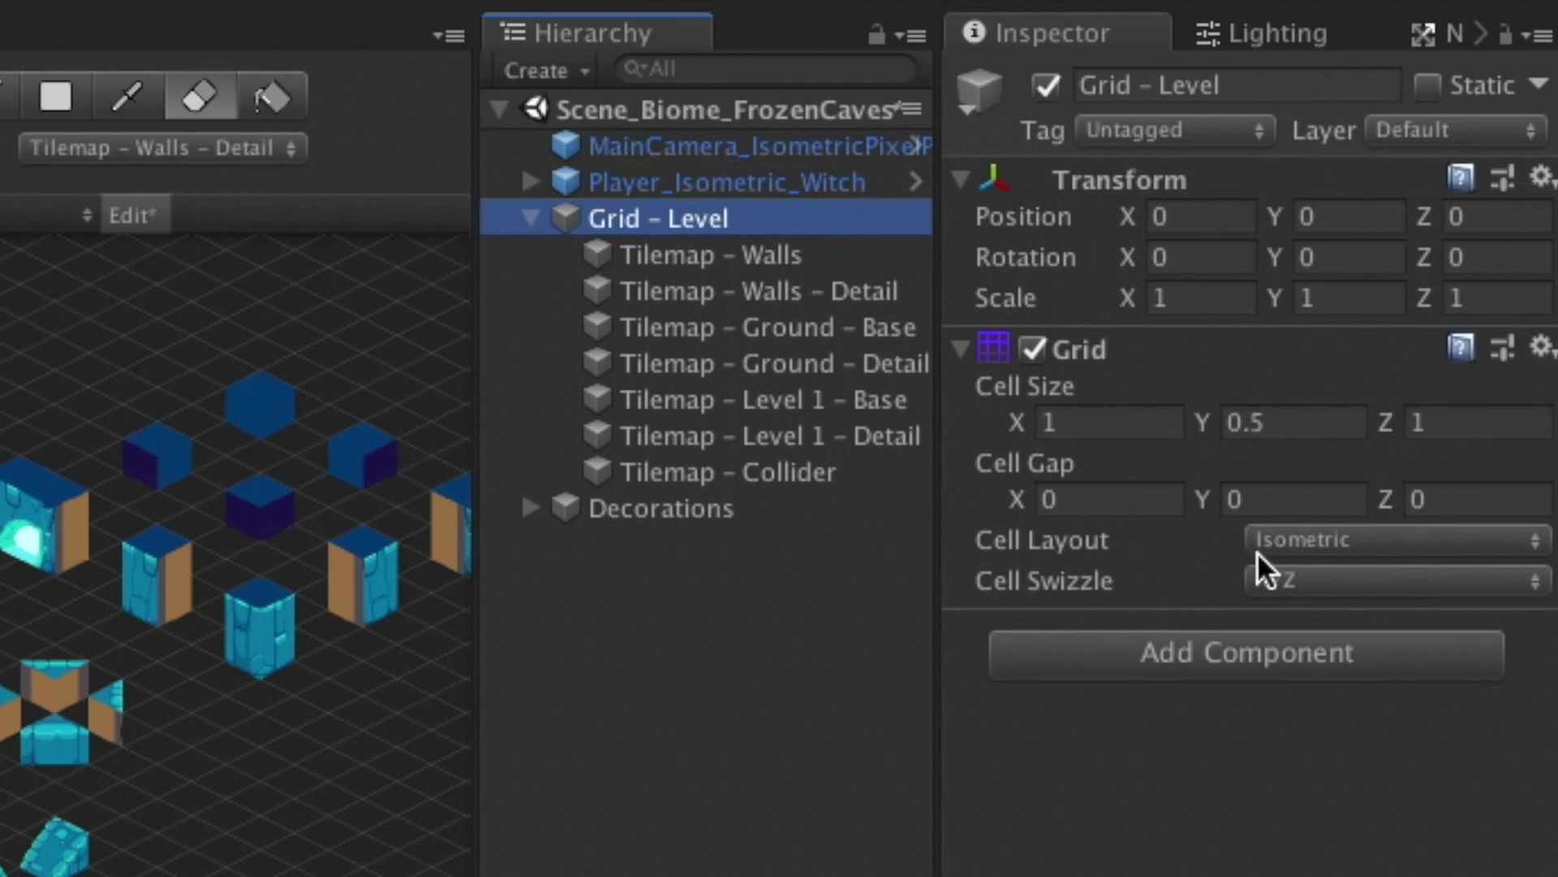
click(1330, 539)
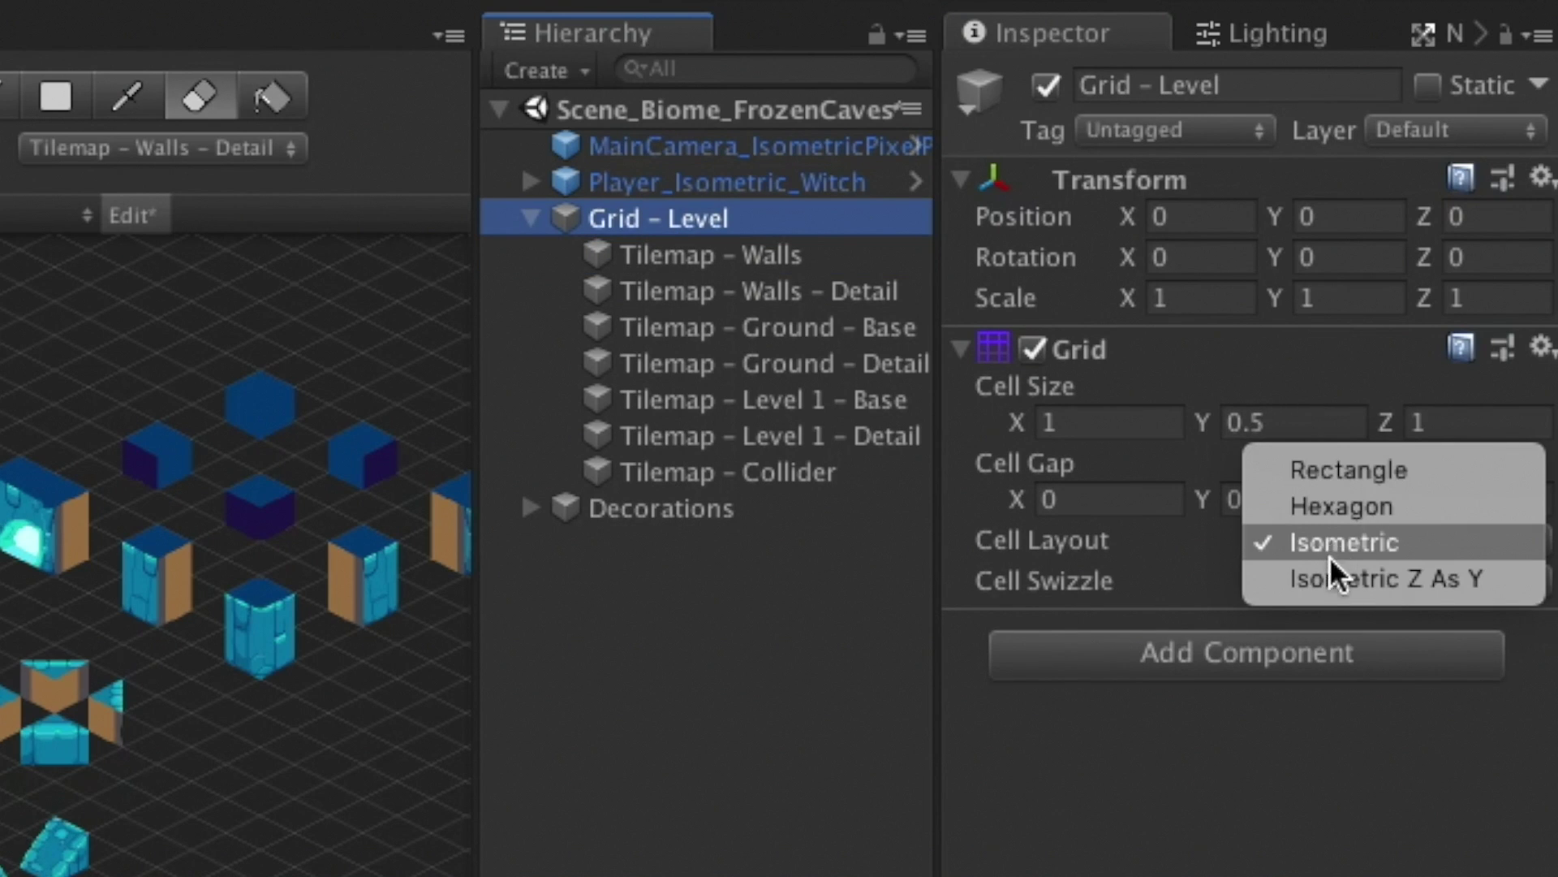
click(1347, 579)
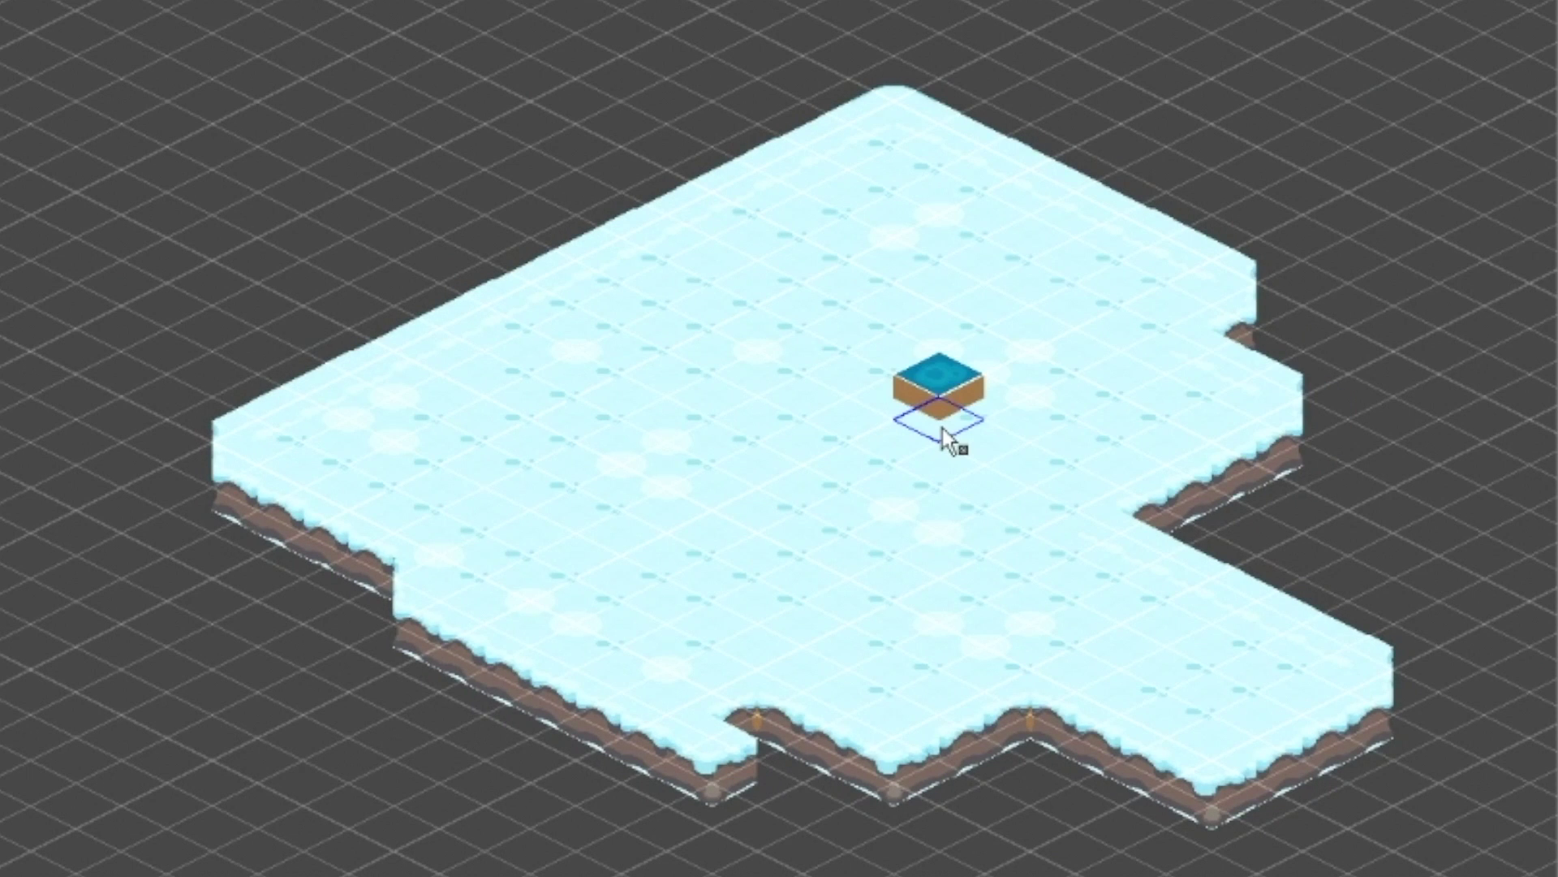
Step: Paint raised water tiles from the platform centre into a T-shape, then a ring around a hole
click(765, 406)
mouse_move(766, 406)
mouse_down()
mouse_move(650, 446)
mouse_move(998, 577)
mouse_move(1001, 442)
mouse_move(1169, 357)
mouse_move(964, 258)
mouse_move(929, 362)
mouse_up()
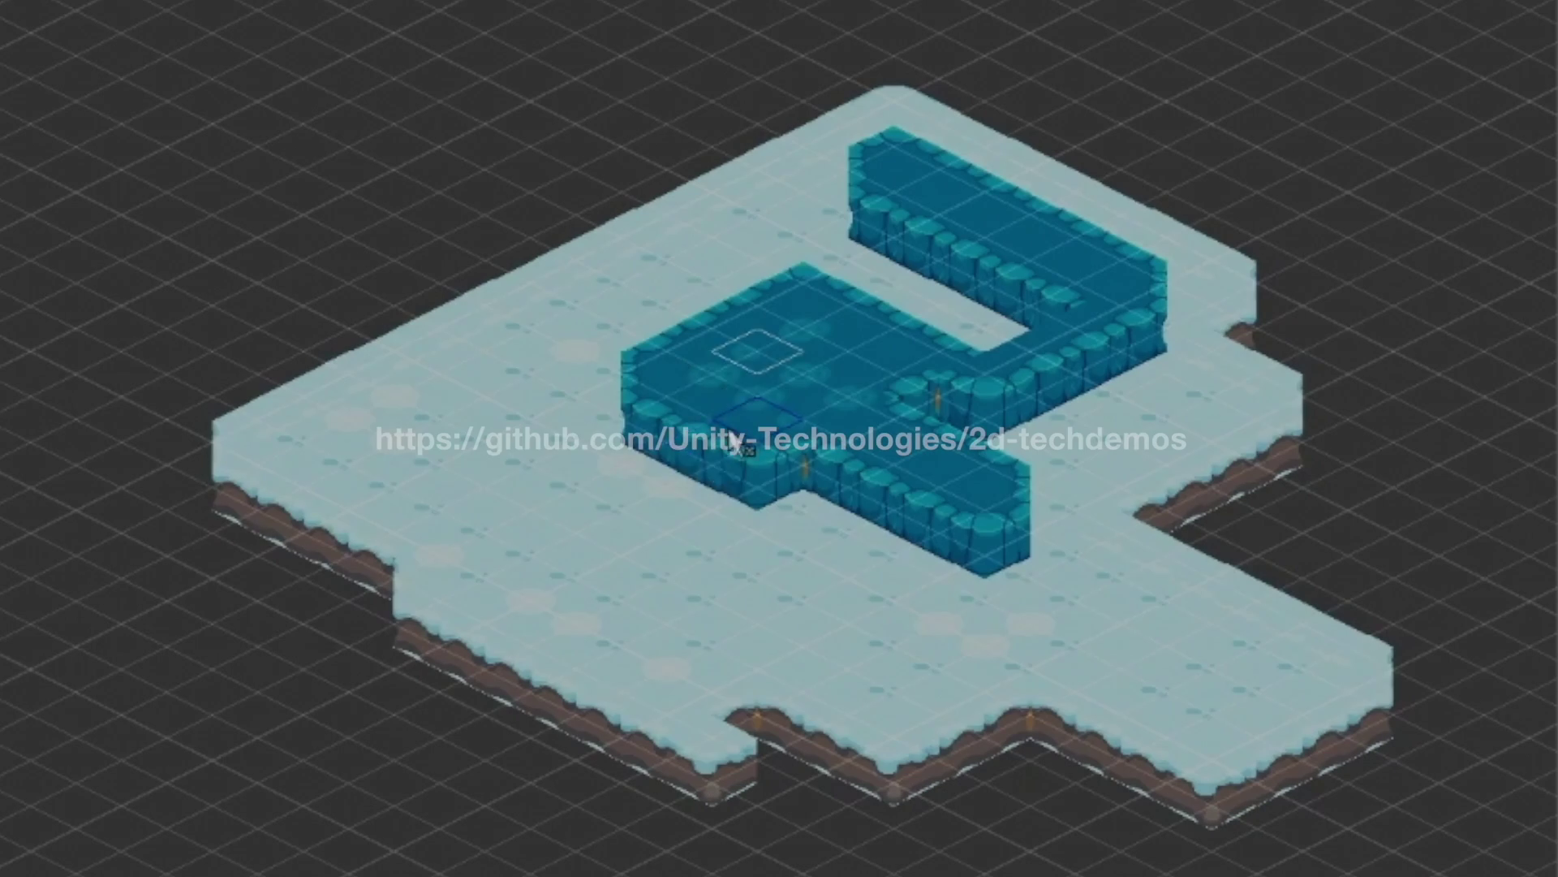
mouse_move(733, 438)
mouse_down()
mouse_move(654, 598)
mouse_move(992, 641)
mouse_up()
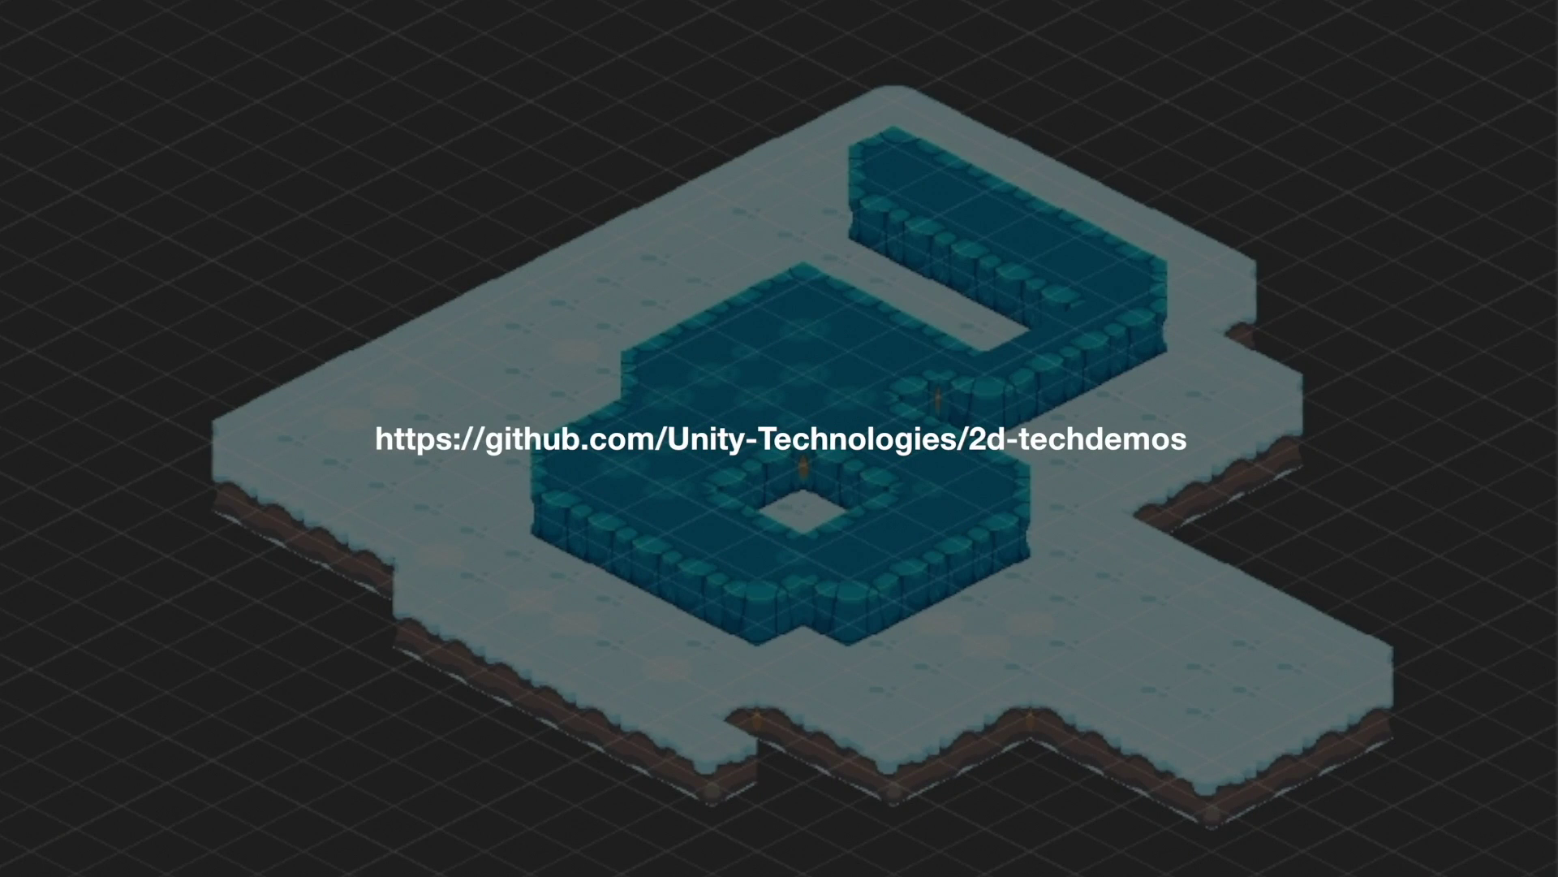
Step: Paint a strip of raised snow tiles across the water area
mouse_move(755, 479)
mouse_down()
mouse_move(711, 495)
mouse_move(837, 494)
mouse_move(821, 473)
mouse_move(929, 548)
mouse_move(869, 452)
mouse_move(838, 452)
mouse_move(834, 478)
mouse_move(690, 618)
mouse_move(675, 520)
mouse_move(695, 591)
mouse_up()
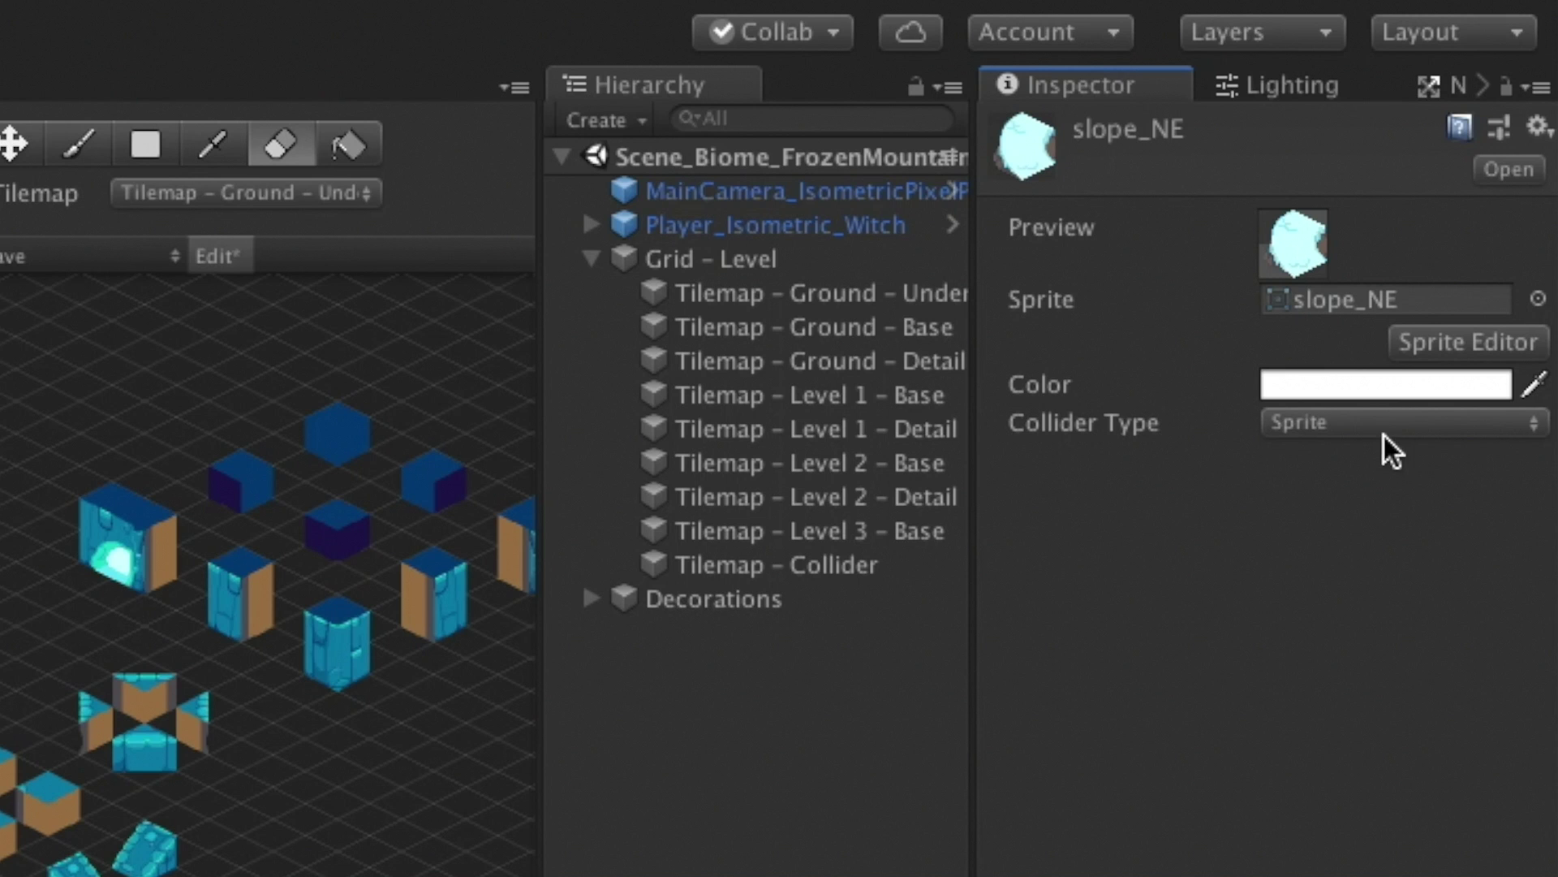
Step: Choose Sprite as the slope_NE tile's Collider Type
click(1478, 239)
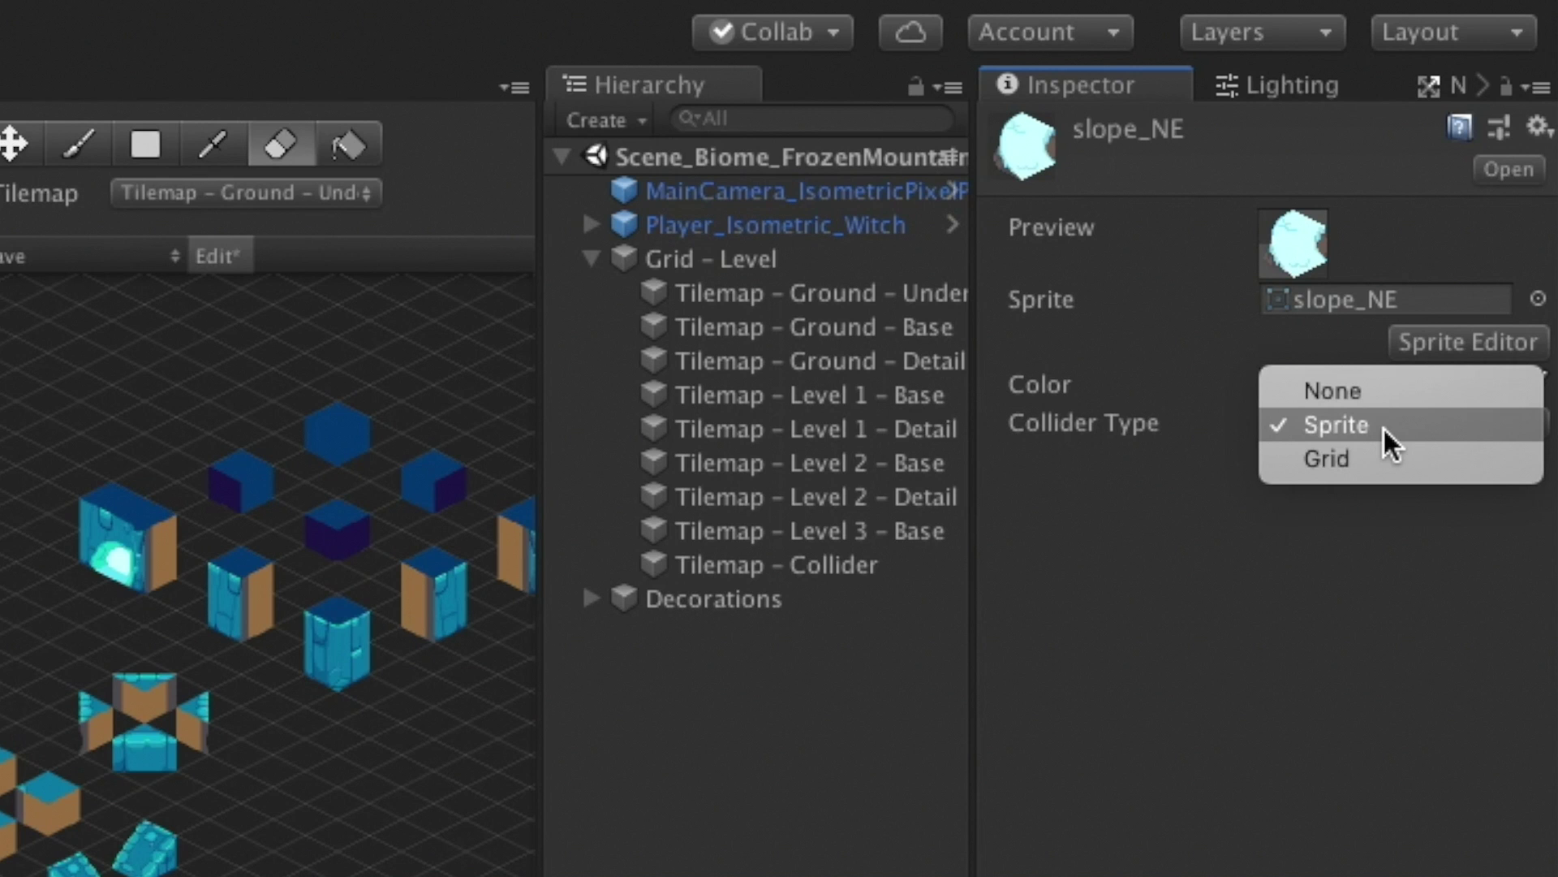
click(1383, 427)
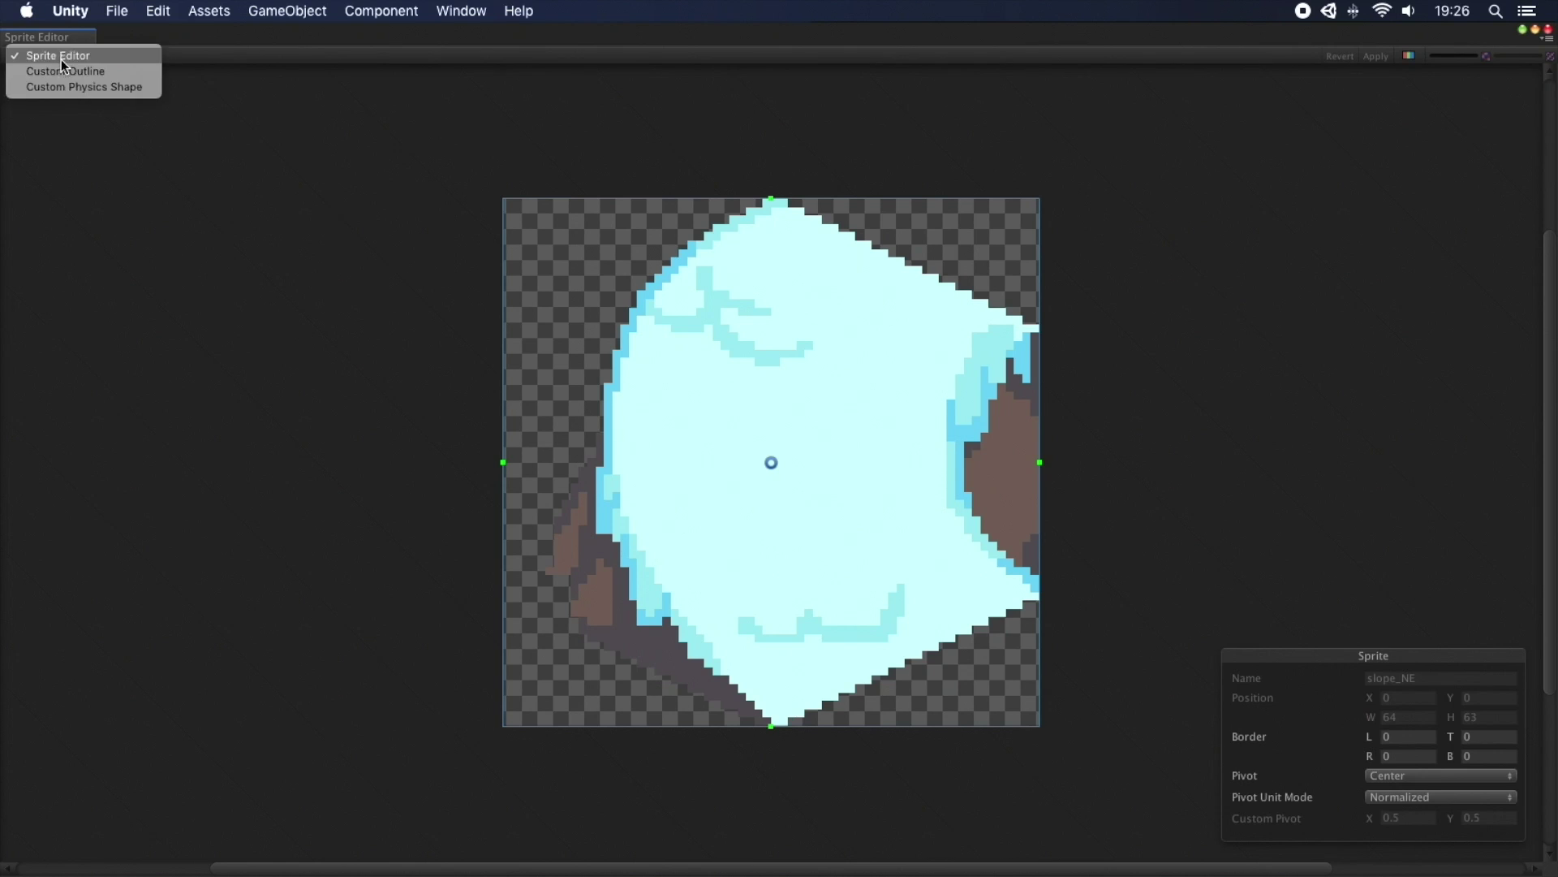
Step: Generate the slope sprite's custom physics outline and drag its top-left and left points onto the sprite edges
click(62, 87)
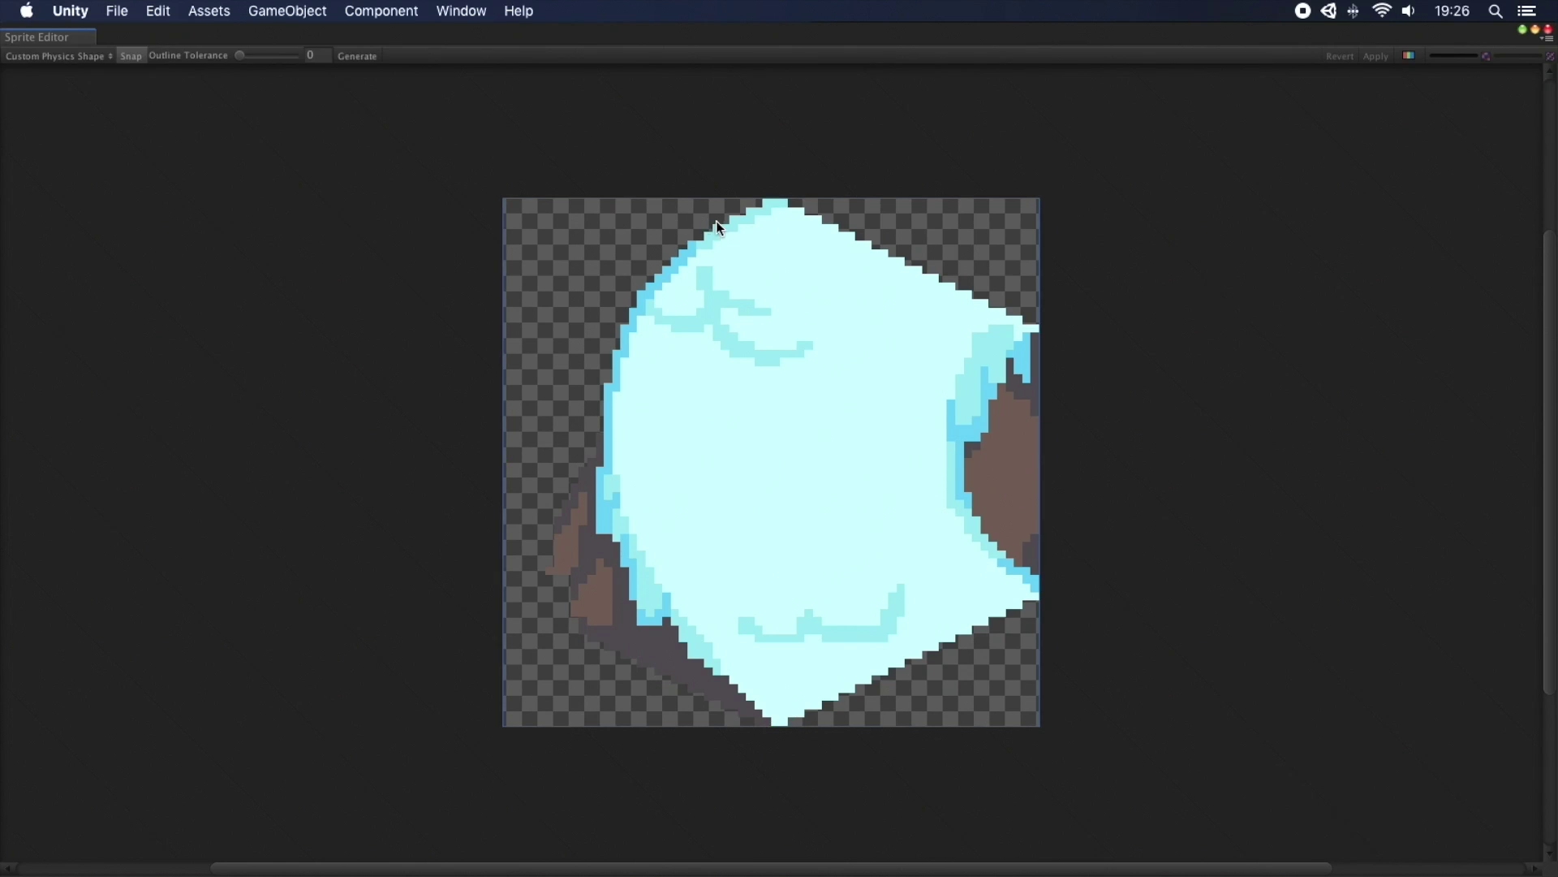
click(358, 55)
drag(635, 198, 704, 224)
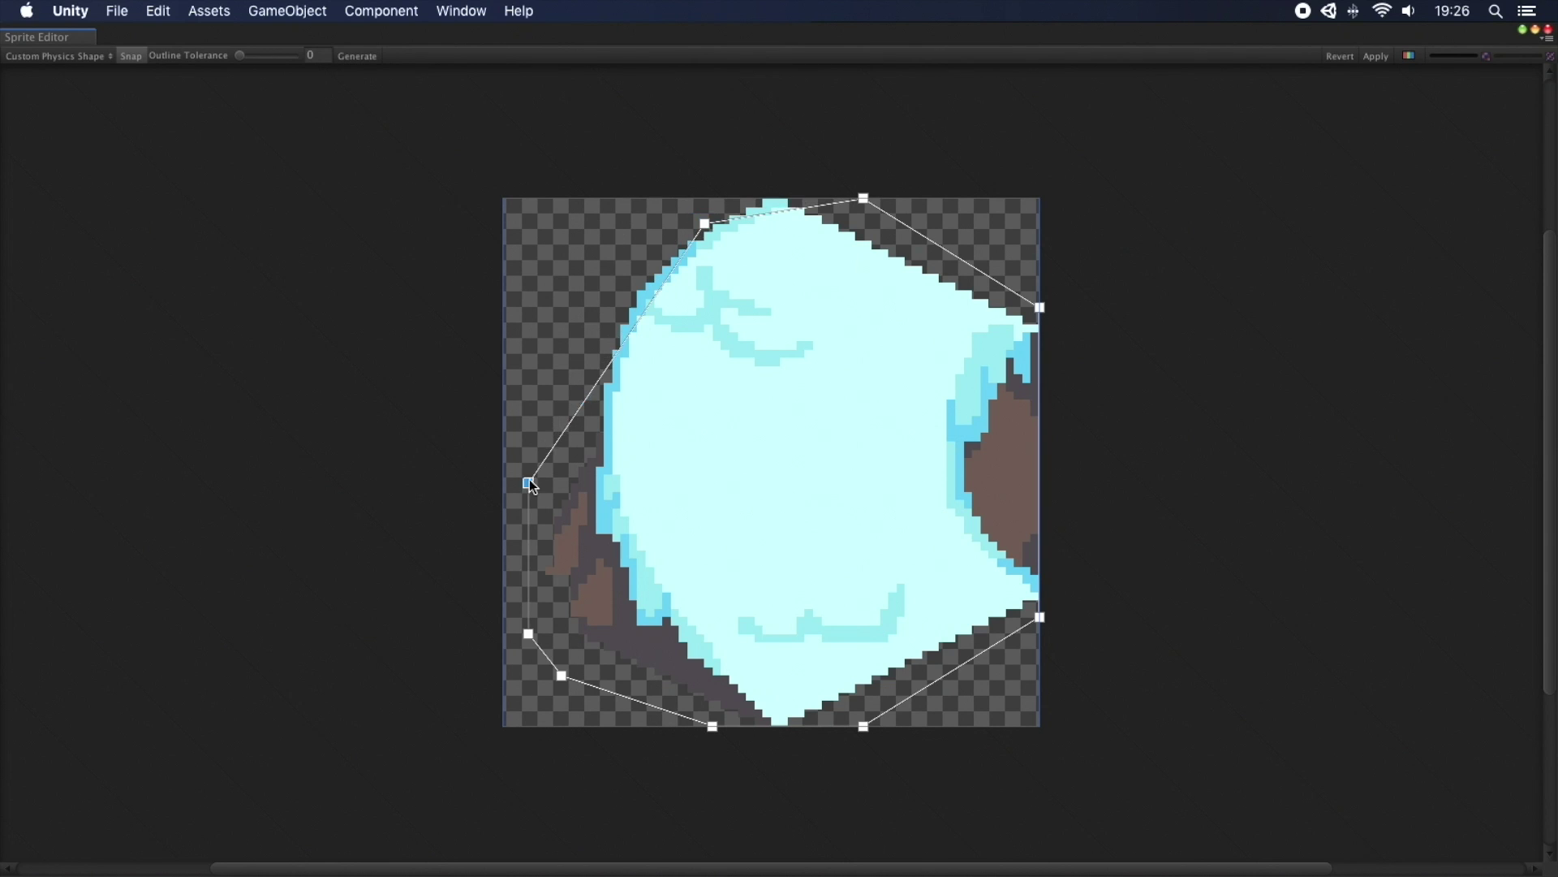
drag(529, 483, 571, 484)
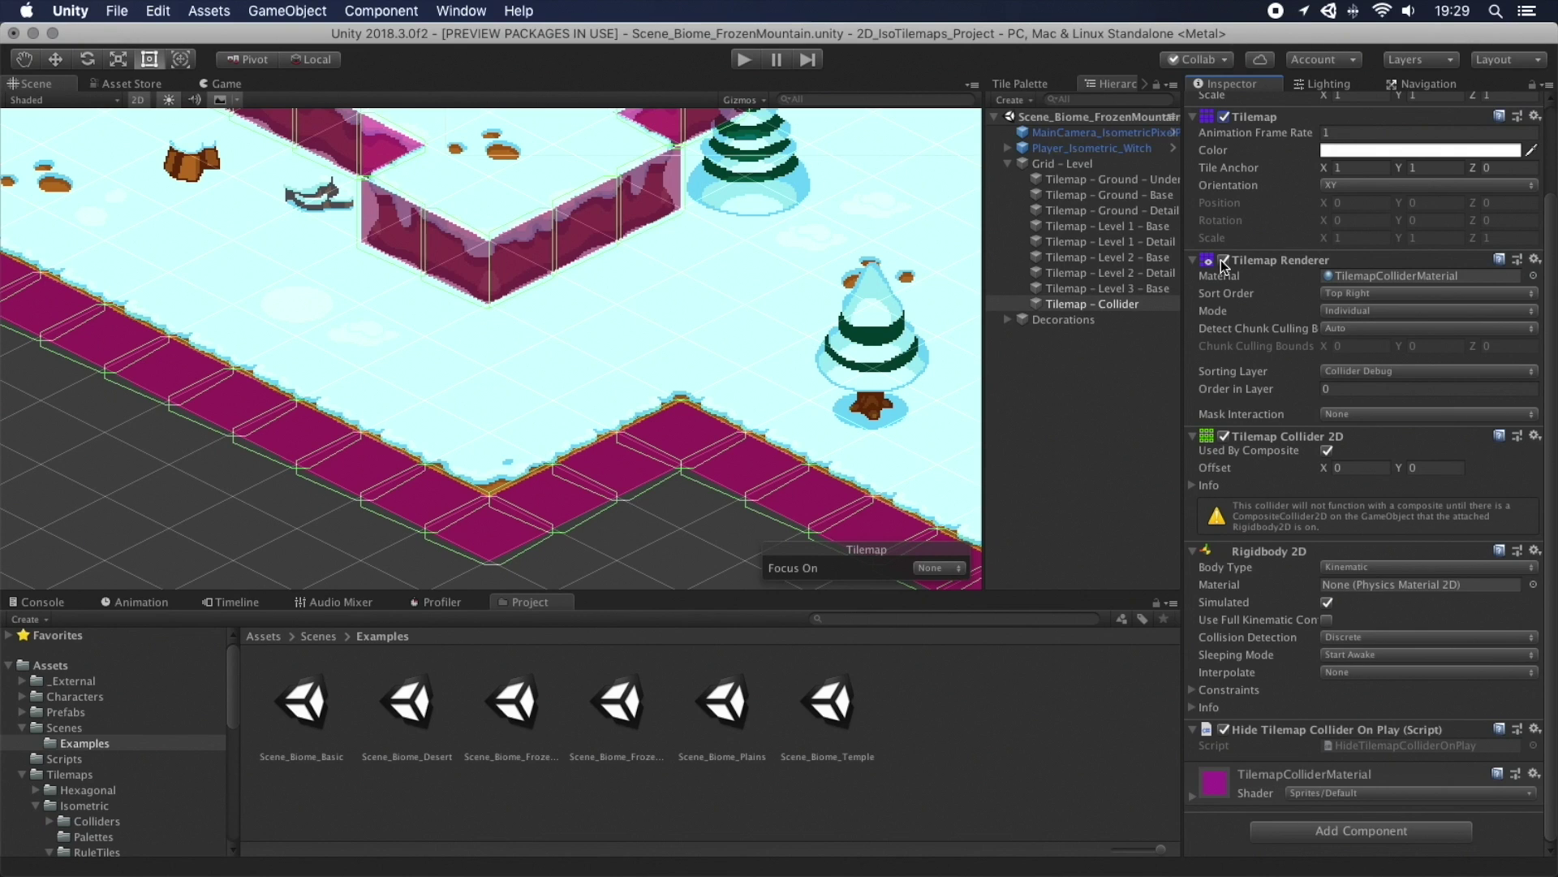
click(1223, 261)
Step: Add a Composite Collider 2D to the collider tilemap via a 'composite' component search
click(1224, 261)
click(1316, 832)
text(composite)
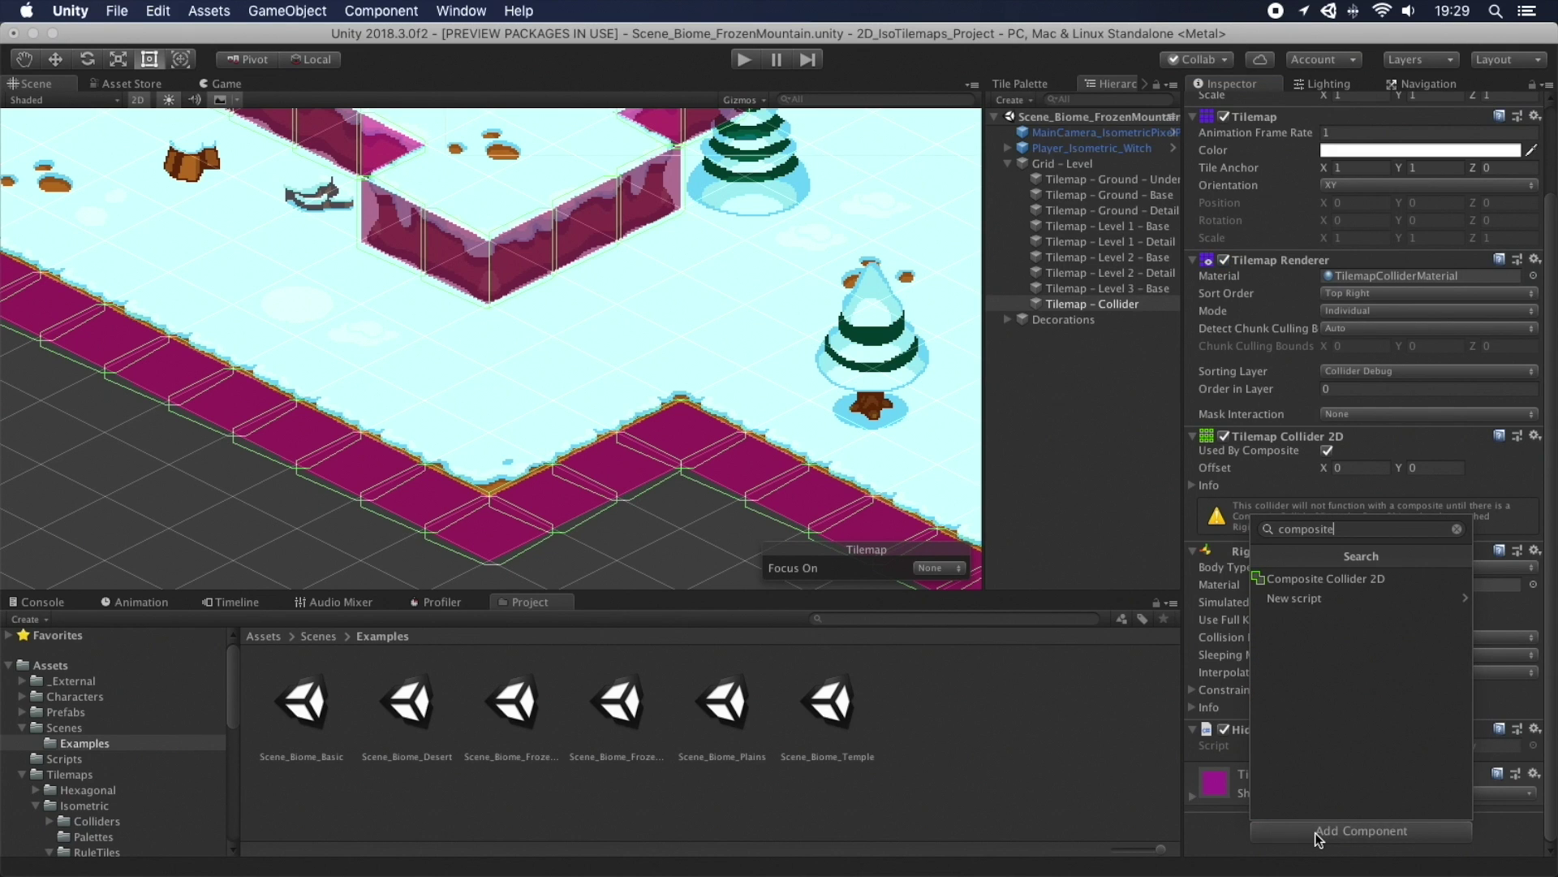
key(Down)
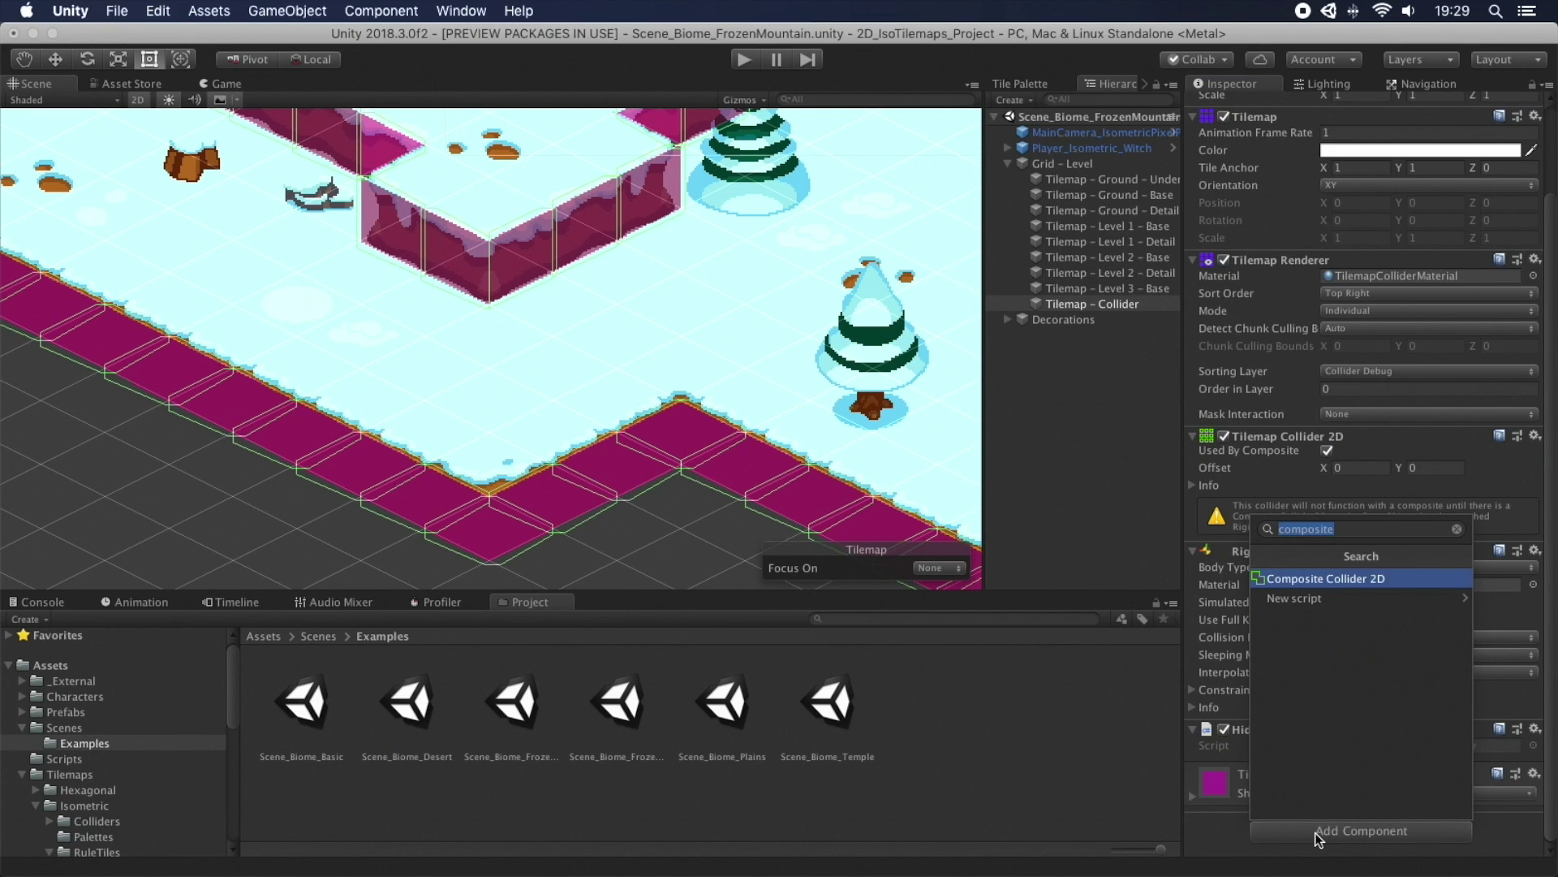
key(Return)
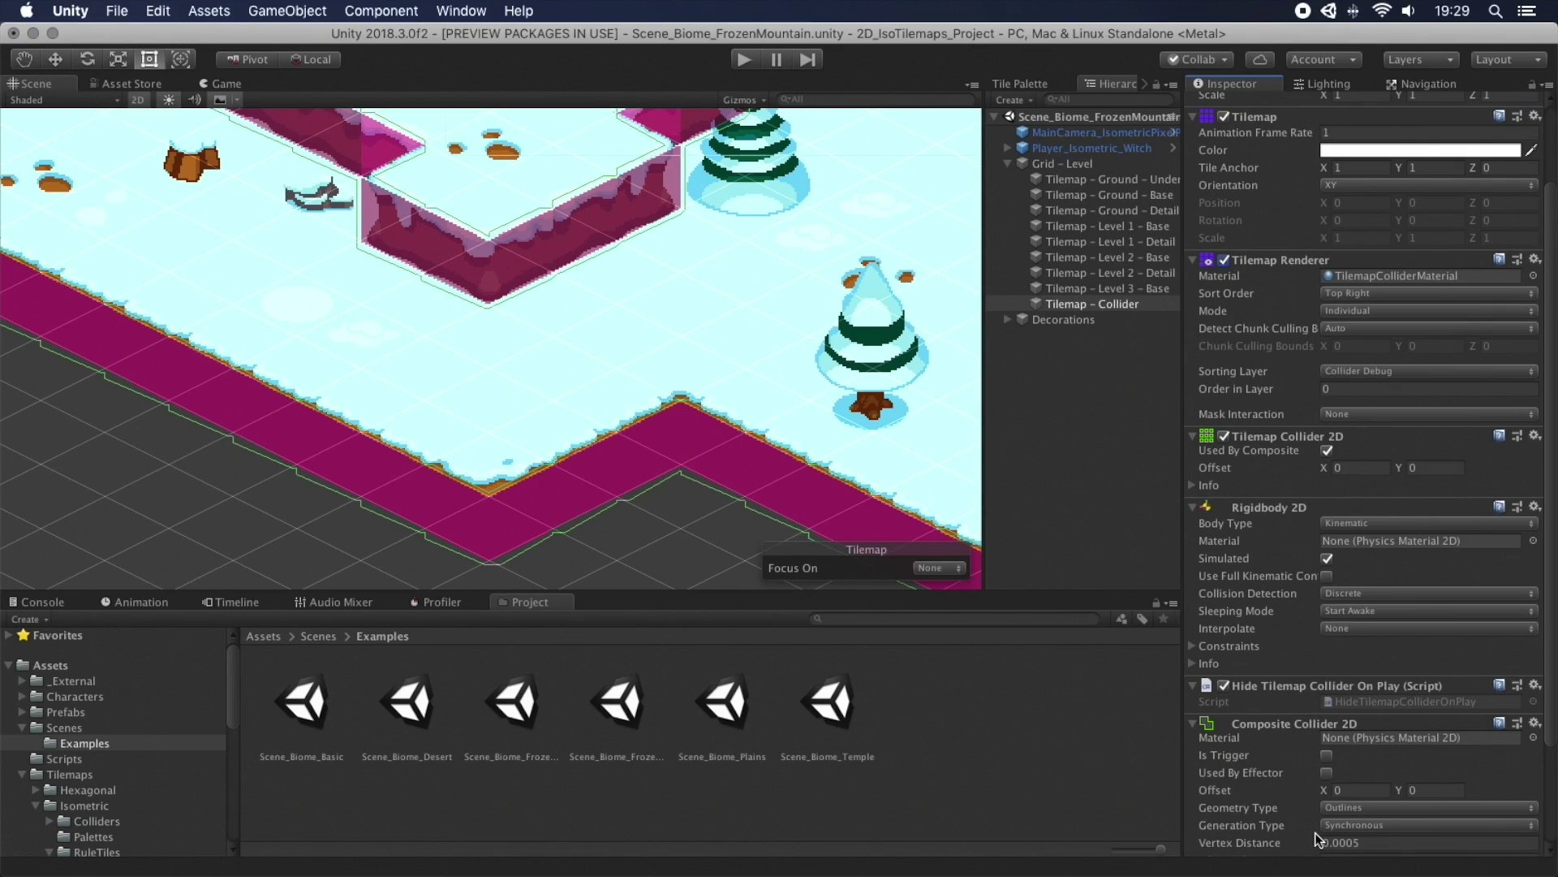
Step: Switch the Scene view shading to Wireframe
click(61, 101)
click(51, 147)
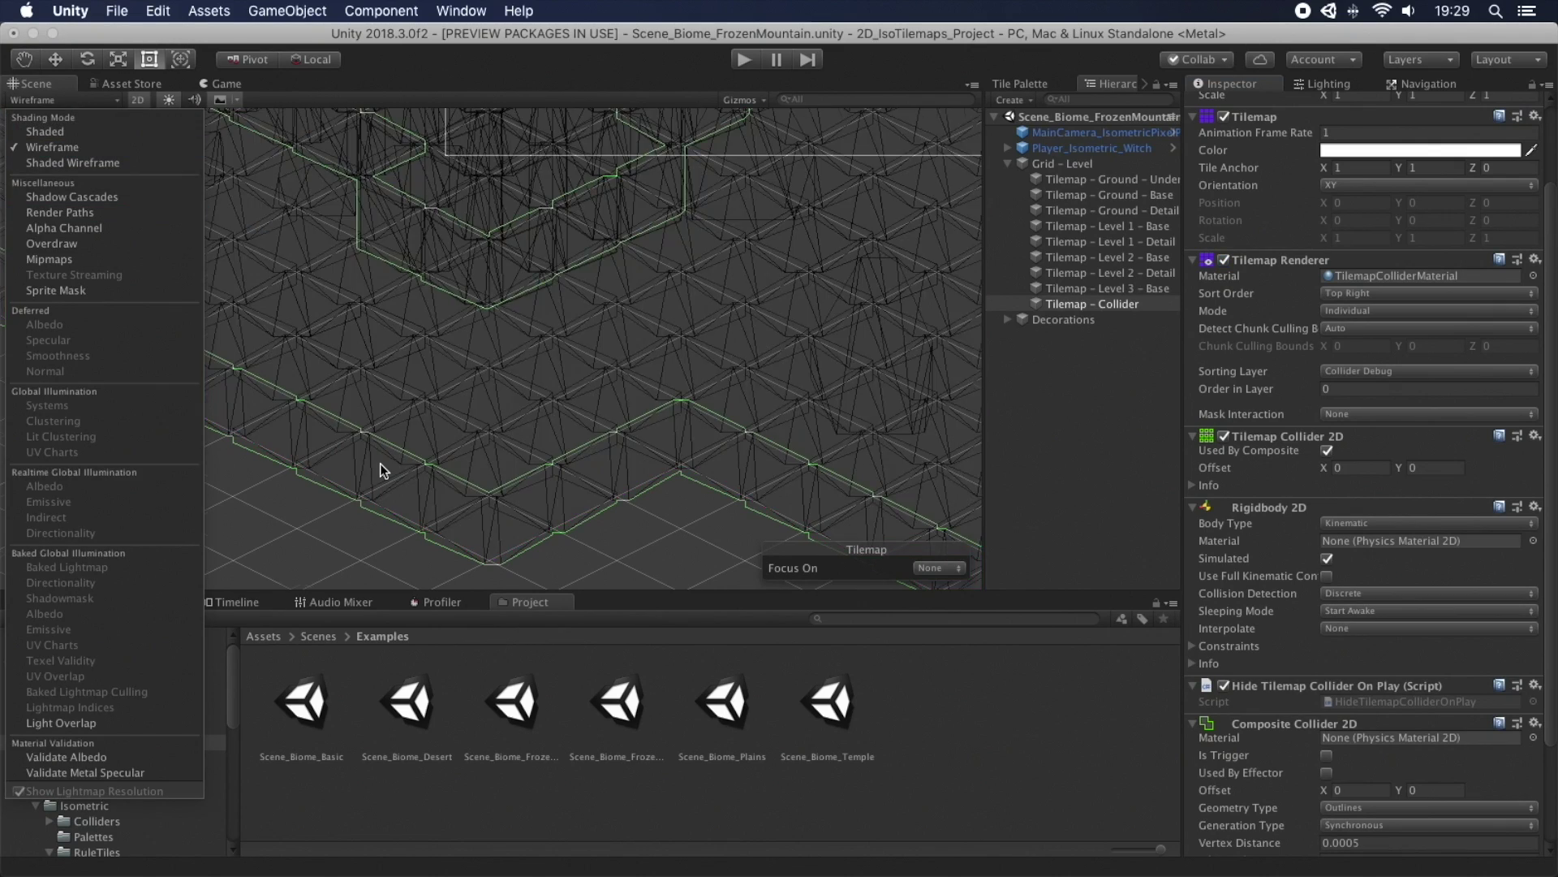
scroll(380, 464, down, 6)
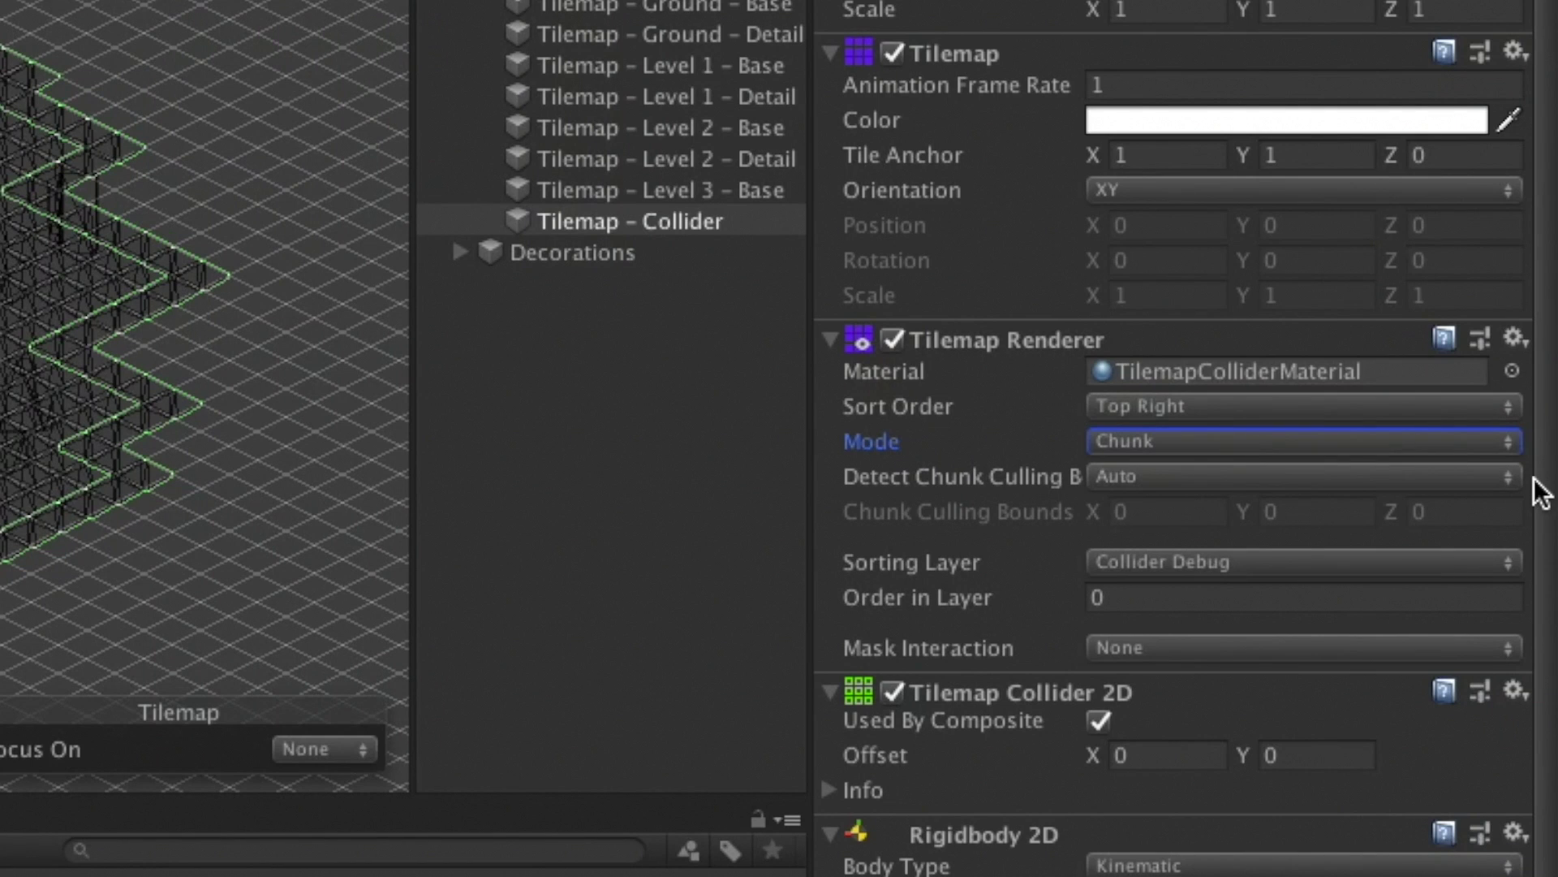
Step: Set the Tilemap - Collider renderer's Mode to Individual
click(1432, 441)
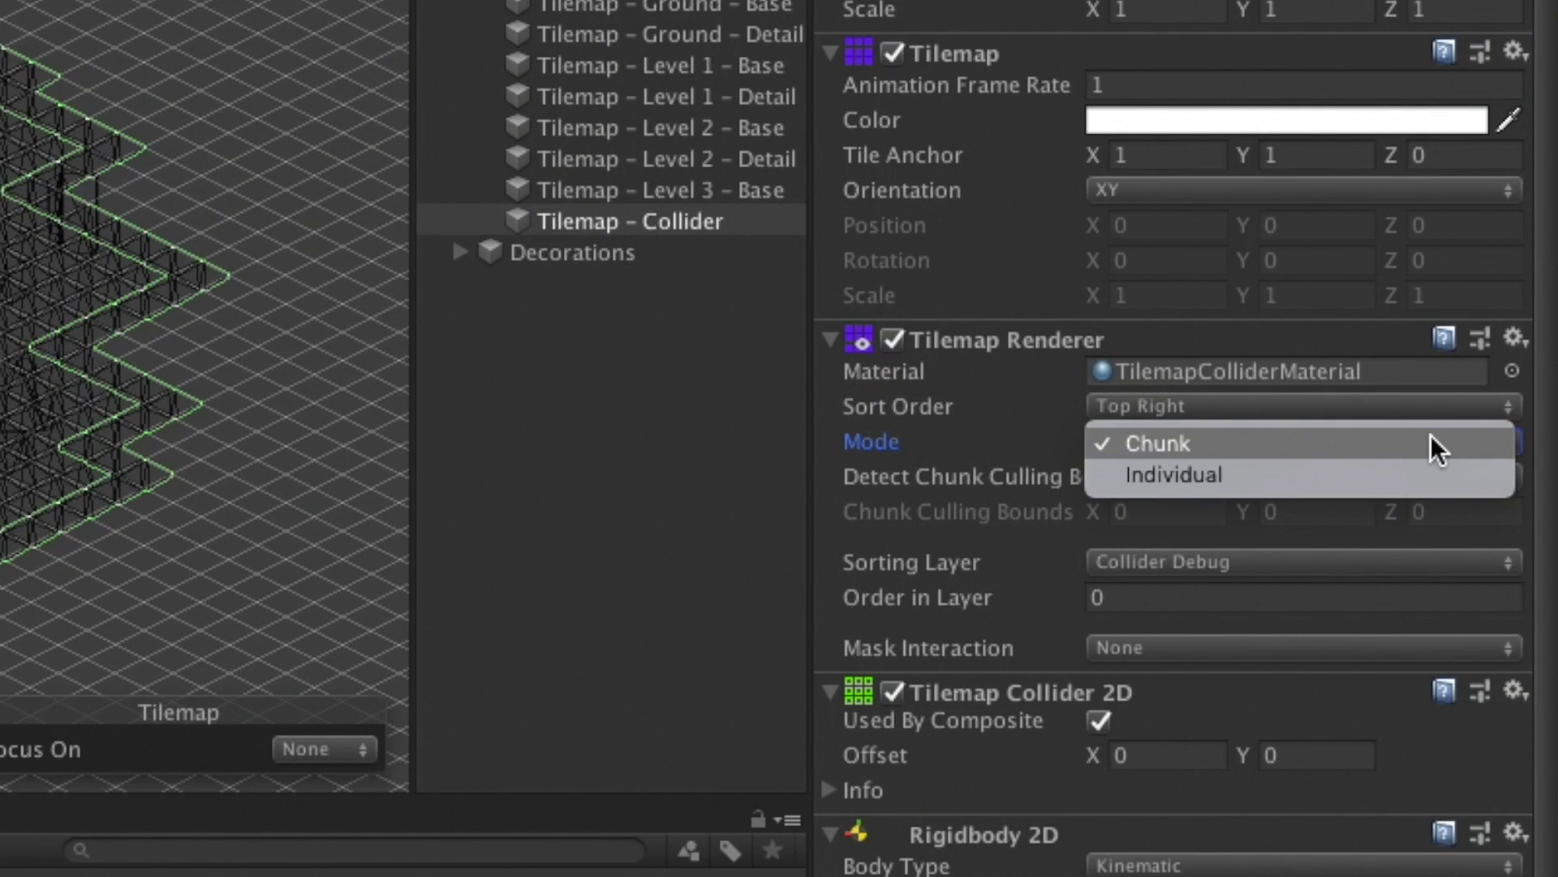
click(1404, 470)
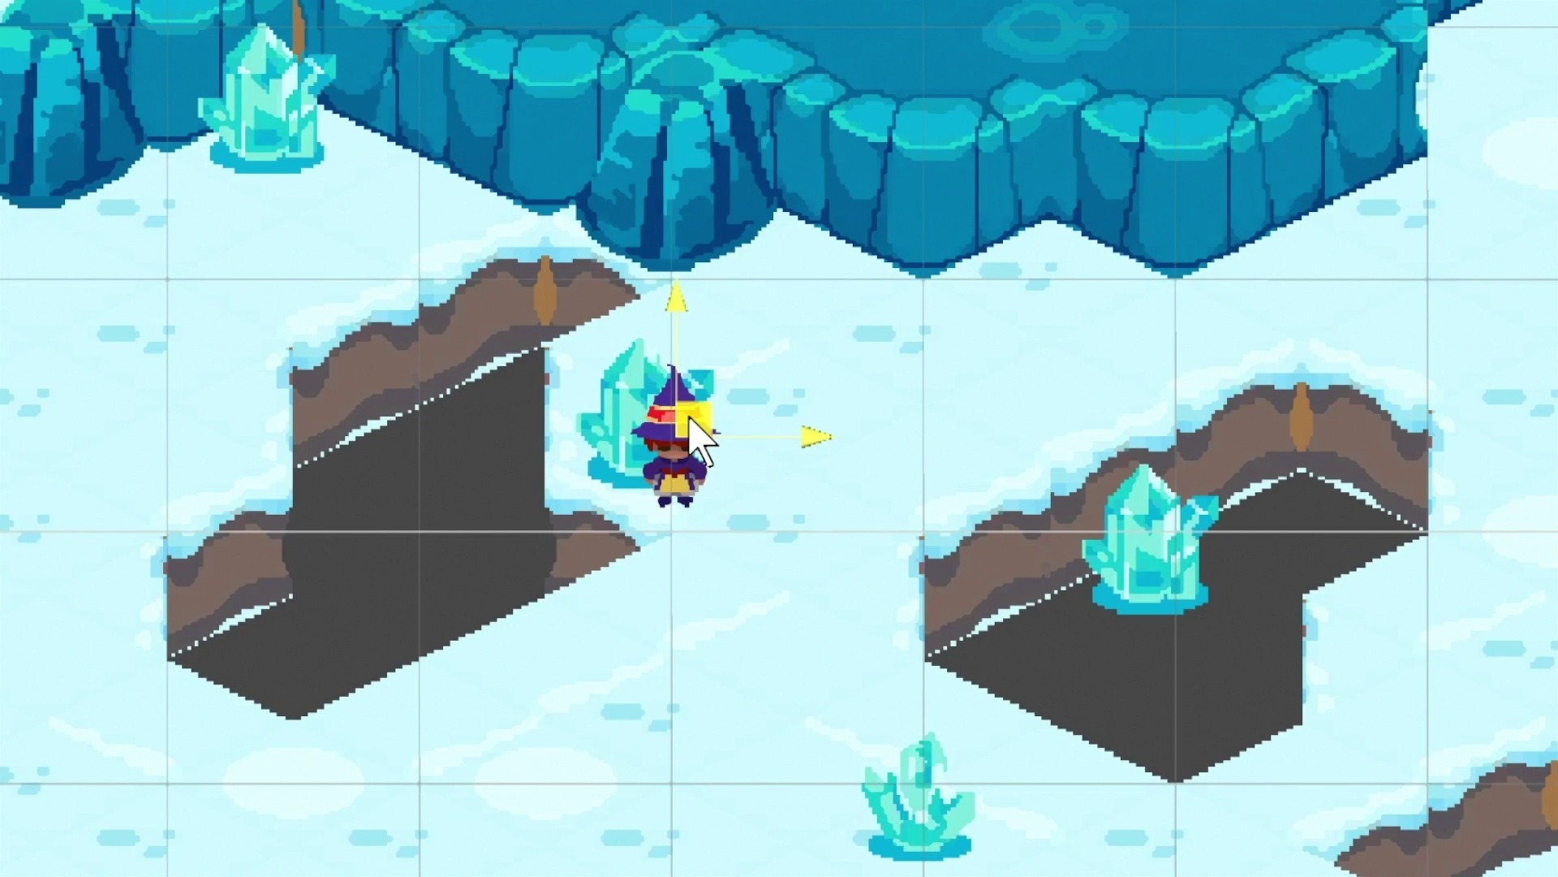
Step: Drag the witch a short way through the ice level with the move gizmo
drag(689, 431, 738, 442)
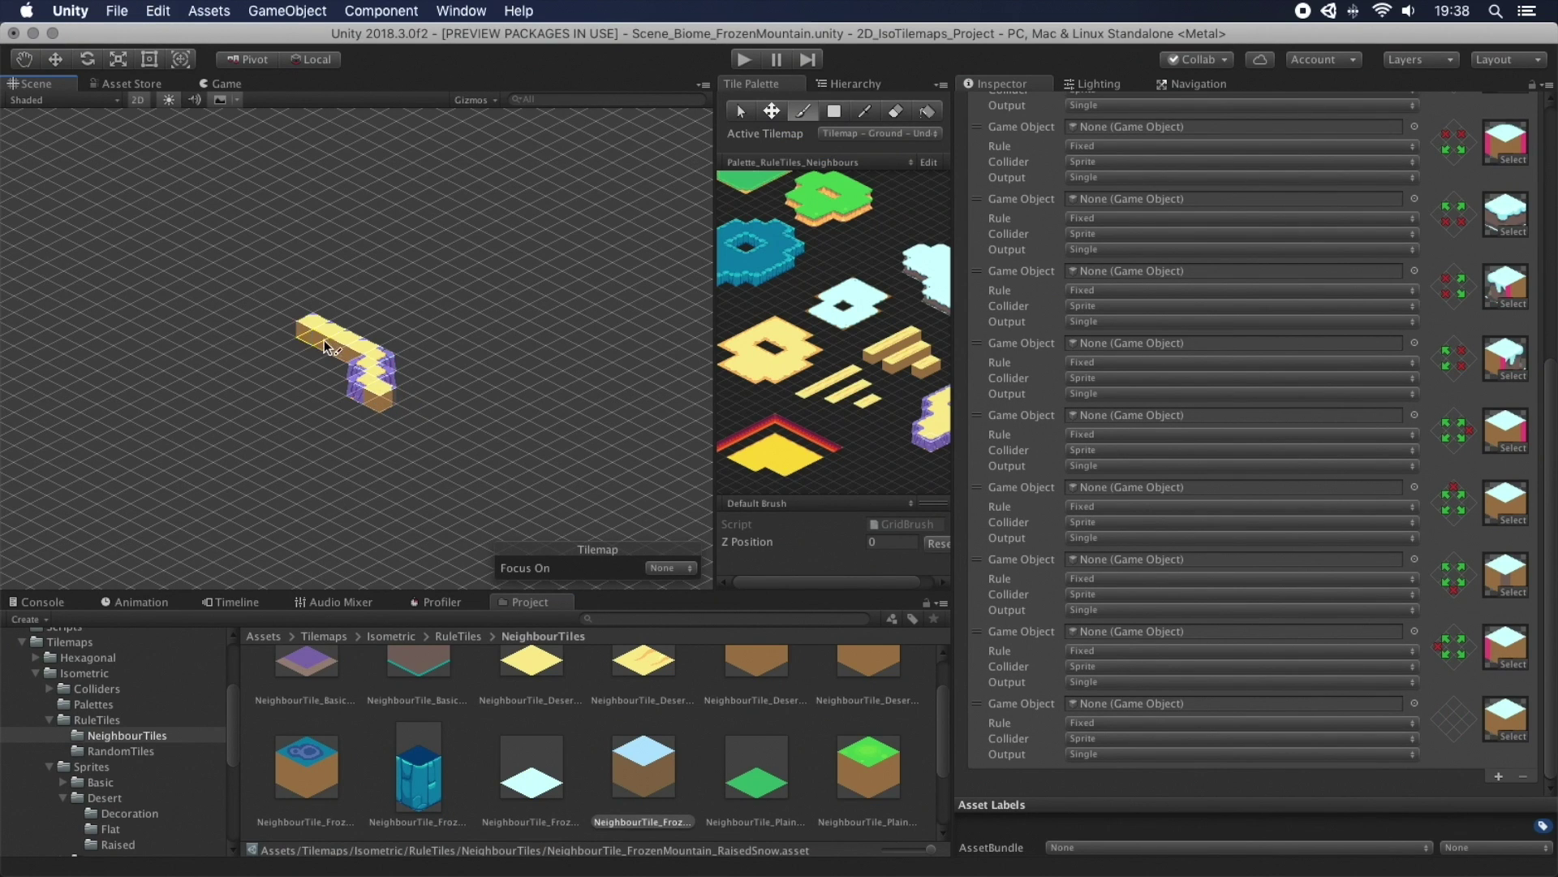
Step: Paint C- and r-shaped rule tile strokes, then scatter shell and starfish tiles on the left floor
mouse_move(324, 343)
mouse_down()
mouse_move(244, 353)
mouse_move(236, 432)
mouse_move(315, 475)
mouse_move(340, 476)
mouse_move(341, 437)
mouse_up()
mouse_move(445, 436)
mouse_down()
mouse_move(448, 380)
mouse_move(505, 344)
mouse_move(574, 417)
mouse_move(523, 493)
mouse_move(629, 487)
mouse_move(625, 438)
mouse_up()
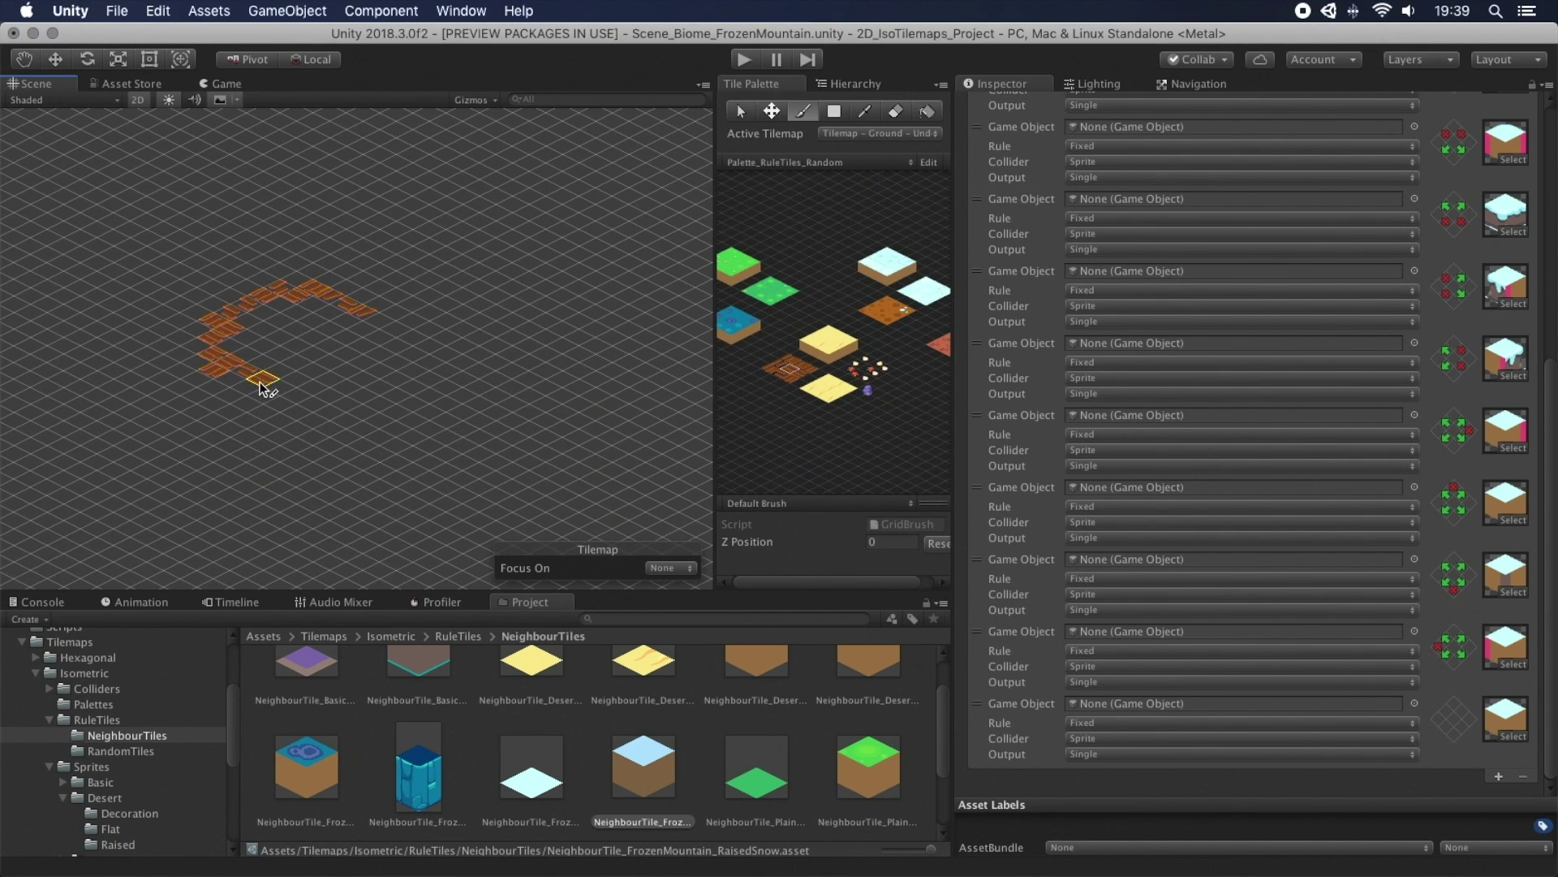
drag(305, 403, 386, 449)
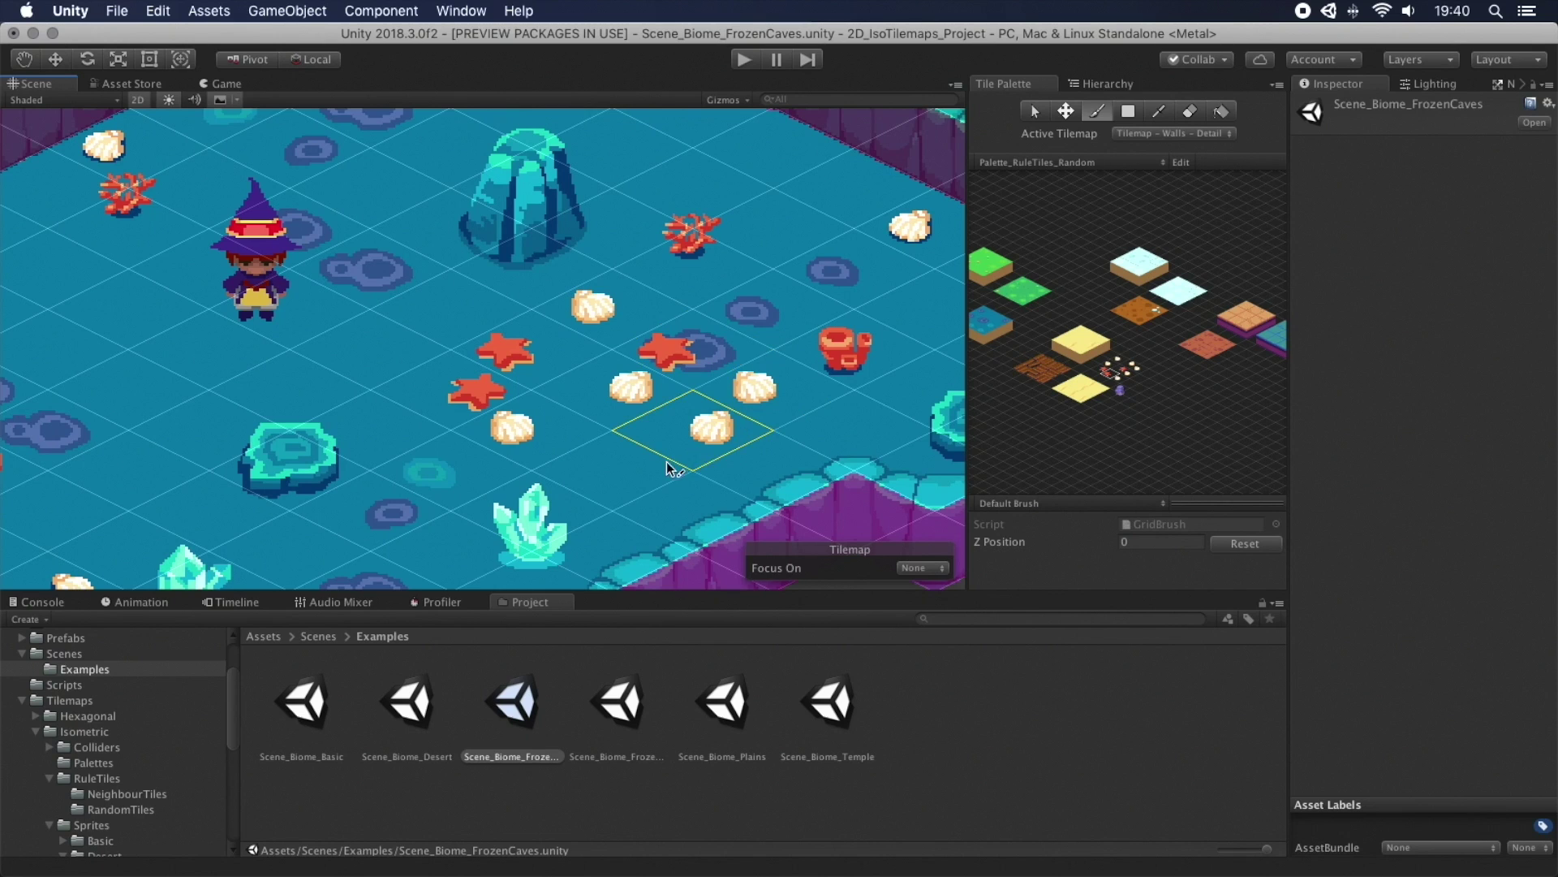
click(632, 482)
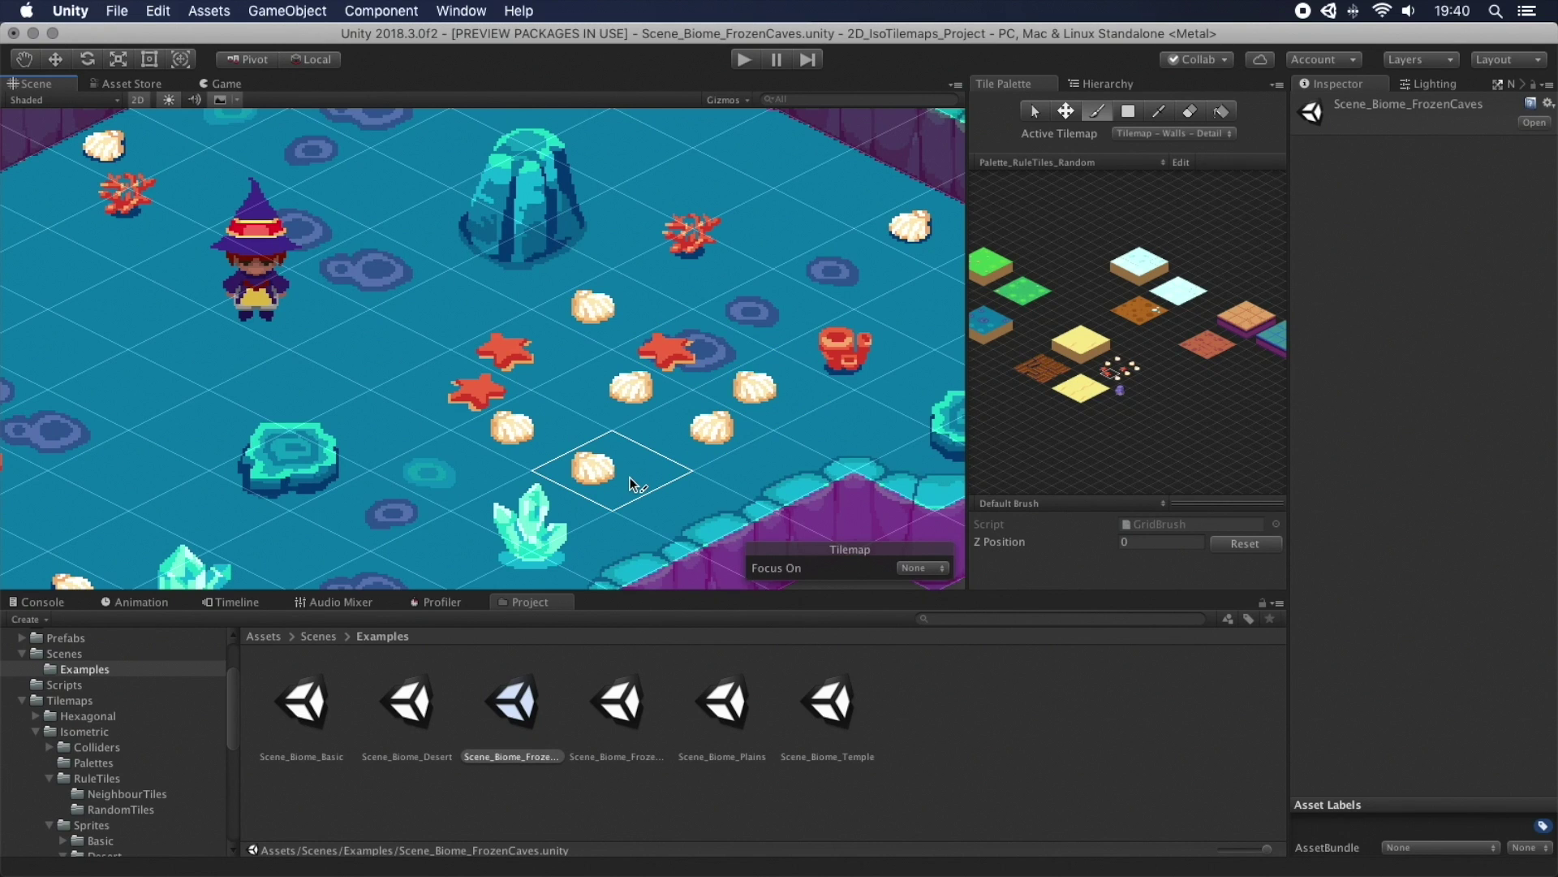
mouse_move(369, 393)
mouse_down()
mouse_move(139, 347)
mouse_move(63, 392)
mouse_move(199, 355)
mouse_up()
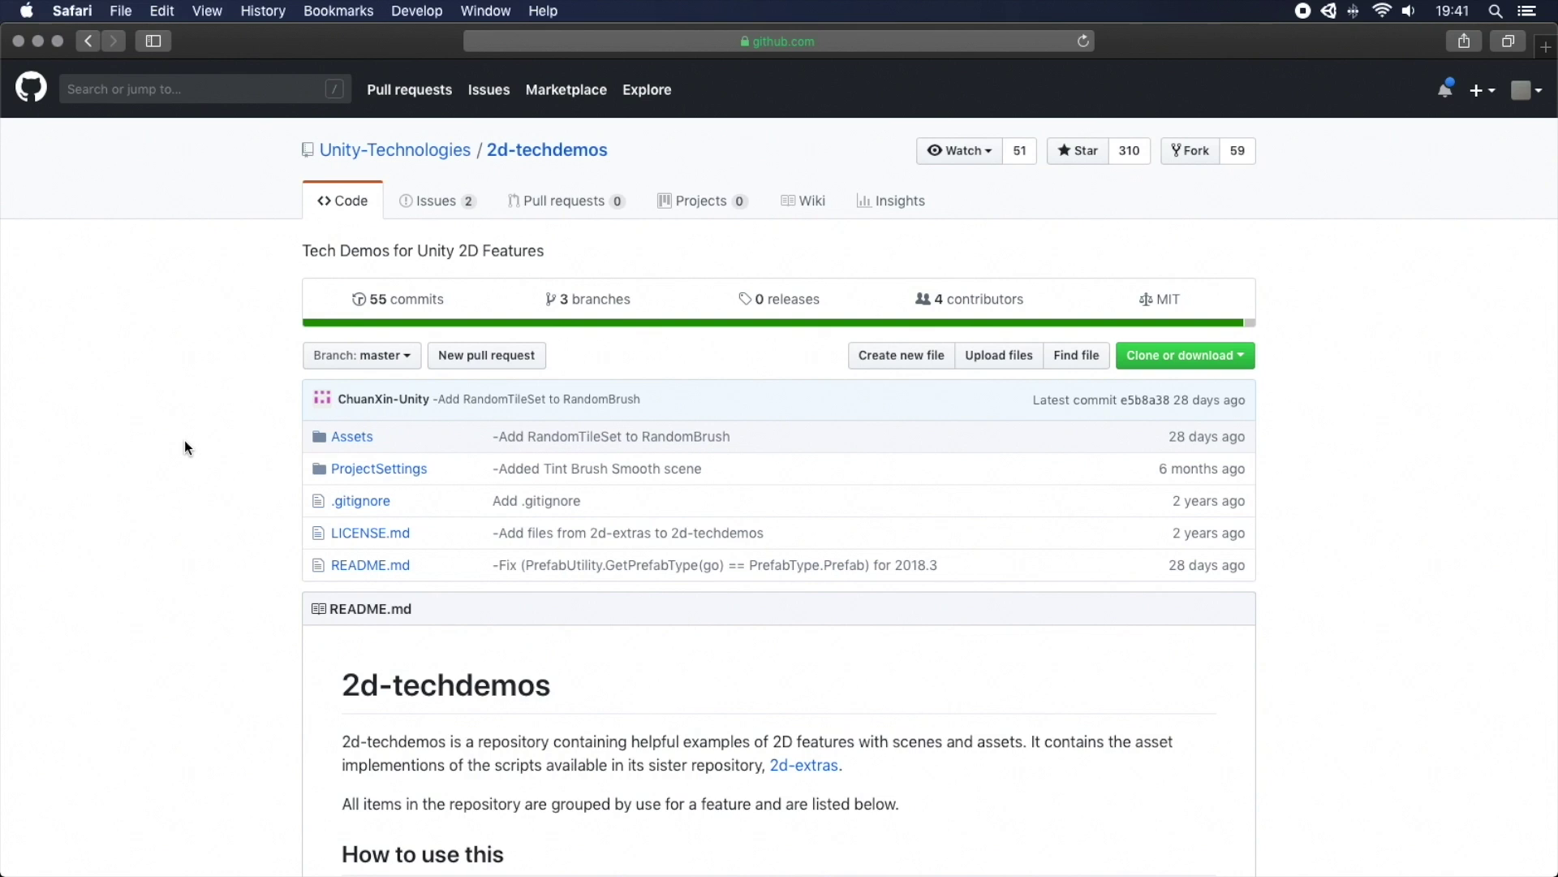
Step: Scroll the 2d-techdemos README down to the How to use this and Features sections
scroll(183, 439, down, 10)
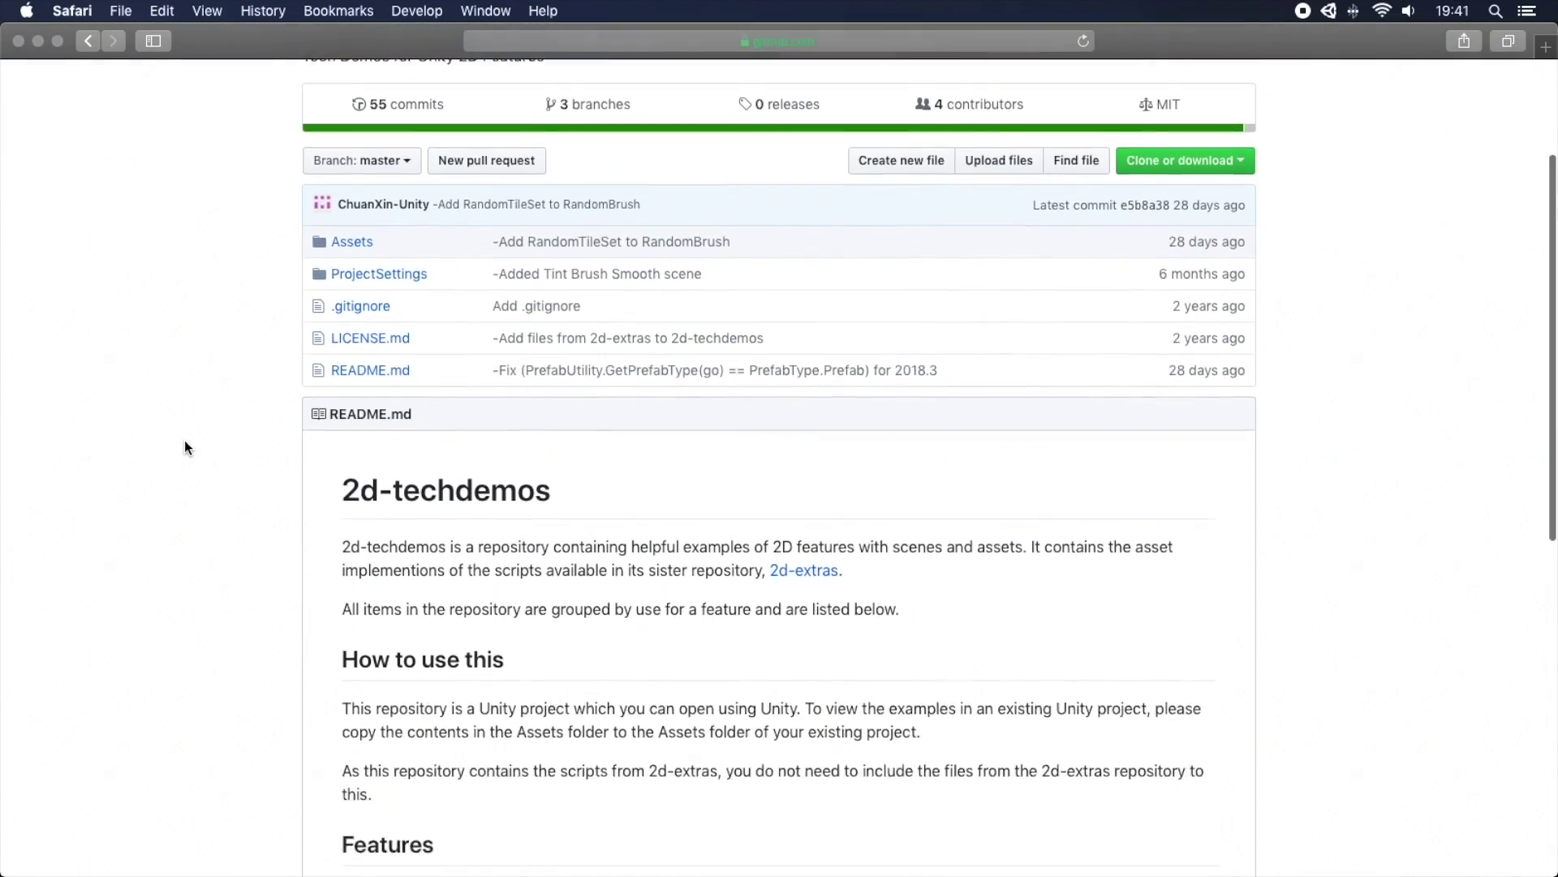
scroll(185, 442, down, 9)
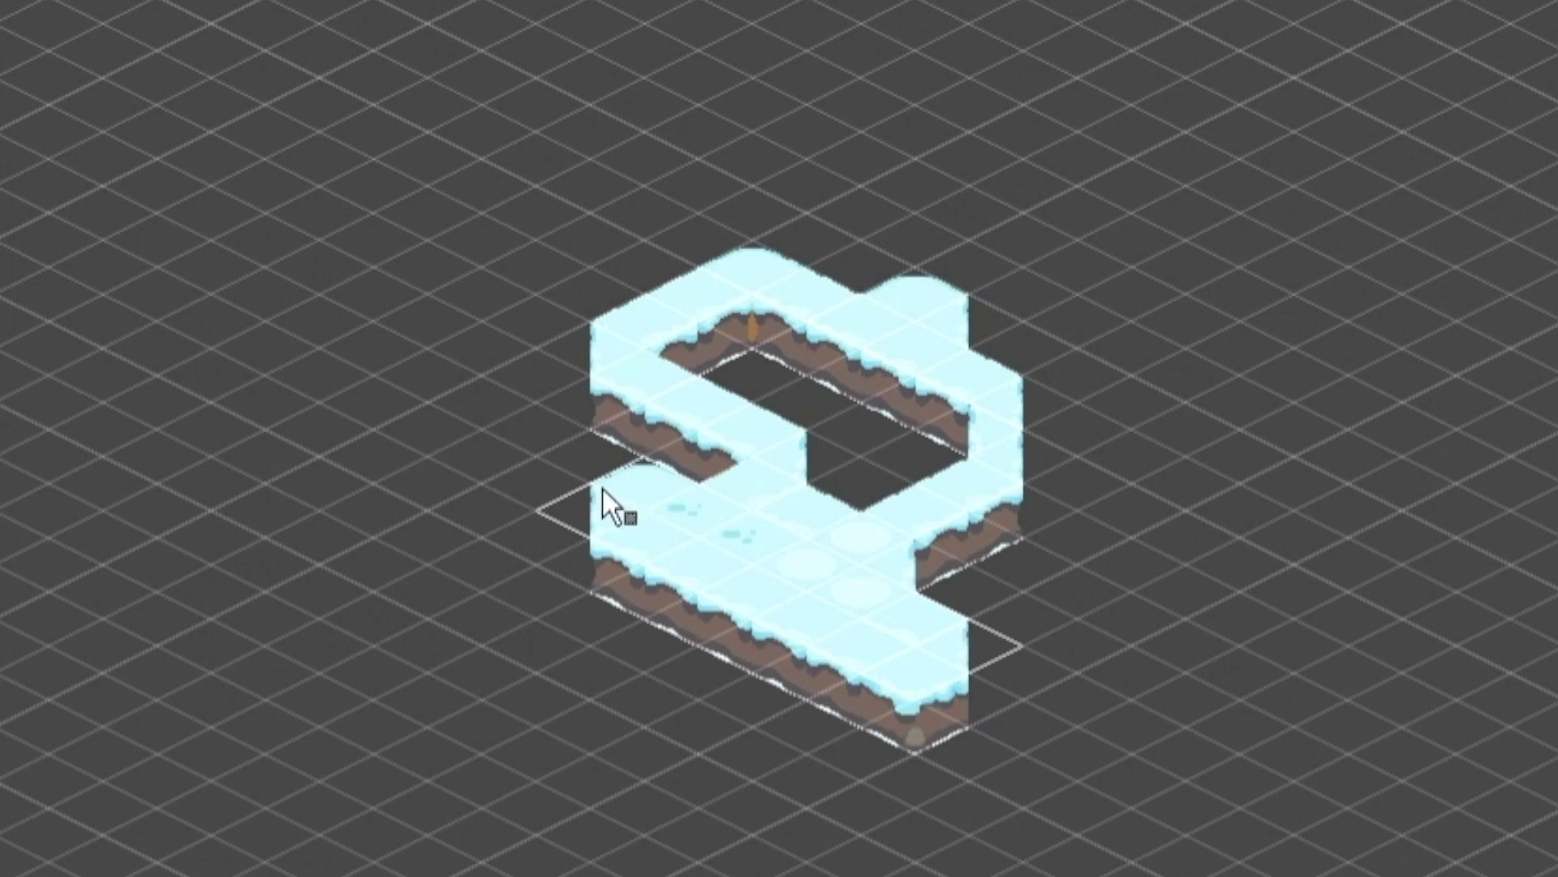
Step: Paint ice tiles along the map's top and upper-left, undoing one stray stroke
mouse_move(602, 488)
mouse_down()
mouse_move(550, 409)
mouse_move(1257, 596)
mouse_move(1364, 596)
mouse_move(1319, 386)
mouse_move(1397, 249)
mouse_move(1310, 234)
mouse_move(1146, 31)
mouse_move(987, 43)
mouse_move(959, 146)
mouse_move(747, 63)
mouse_up()
key(ctrl+z)
middle_drag(748, 63, 748, 278)
mouse_move(747, 278)
mouse_down()
mouse_move(747, 477)
mouse_move(806, 229)
mouse_move(882, 128)
mouse_move(981, 101)
mouse_move(1176, 143)
mouse_up()
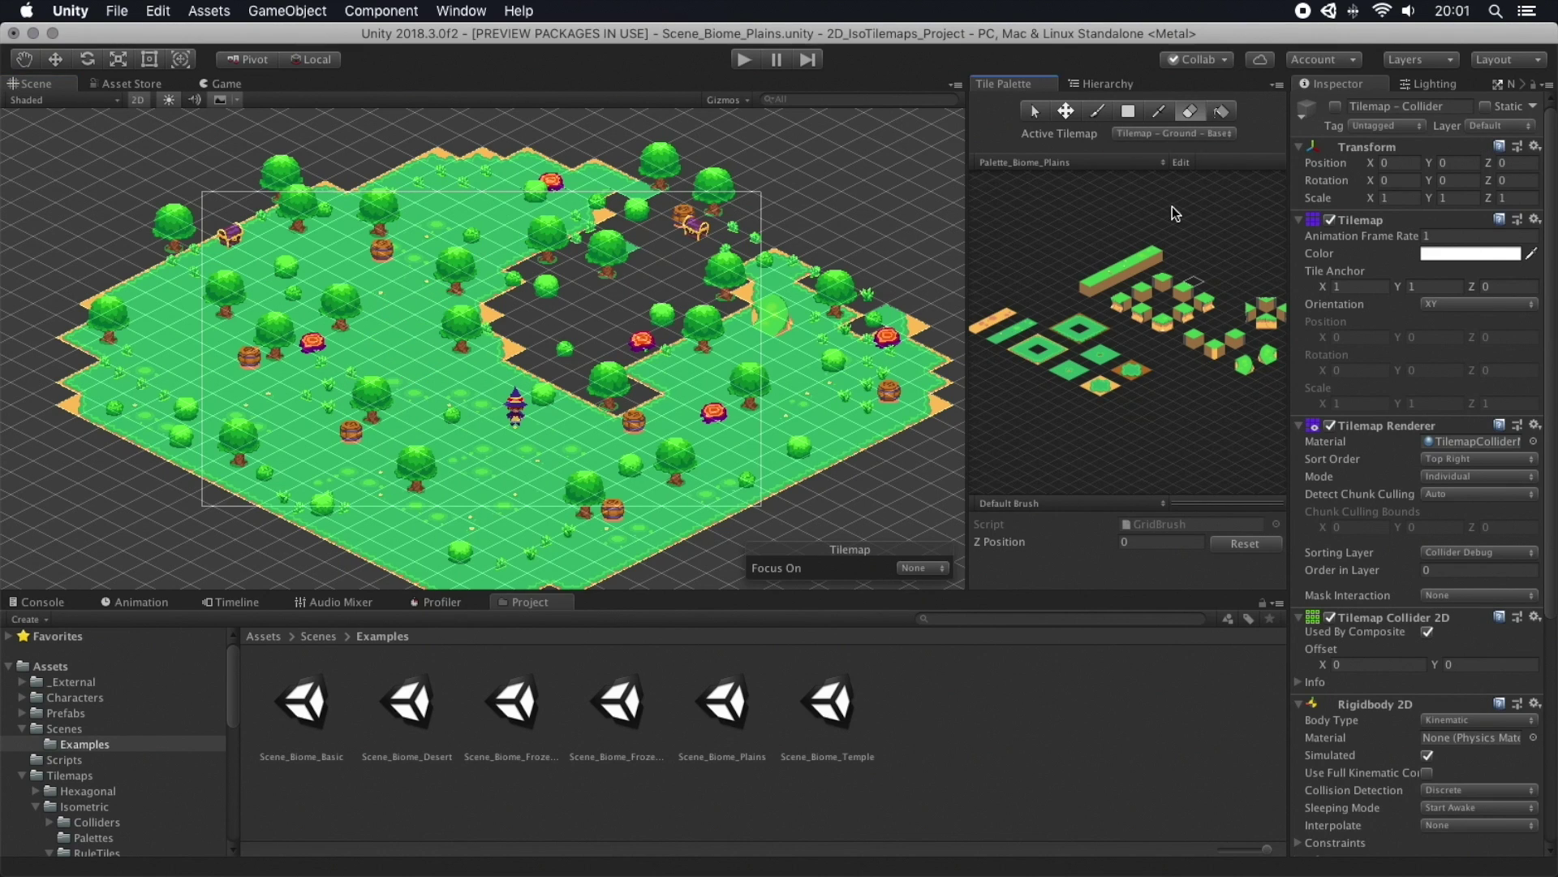
Step: Paint a raised ledge of plains tiles upper-left on the Level 1 - Base tilemap
click(1169, 133)
click(1169, 187)
mouse_move(219, 272)
mouse_down()
mouse_move(276, 236)
mouse_move(162, 317)
mouse_move(361, 260)
mouse_up()
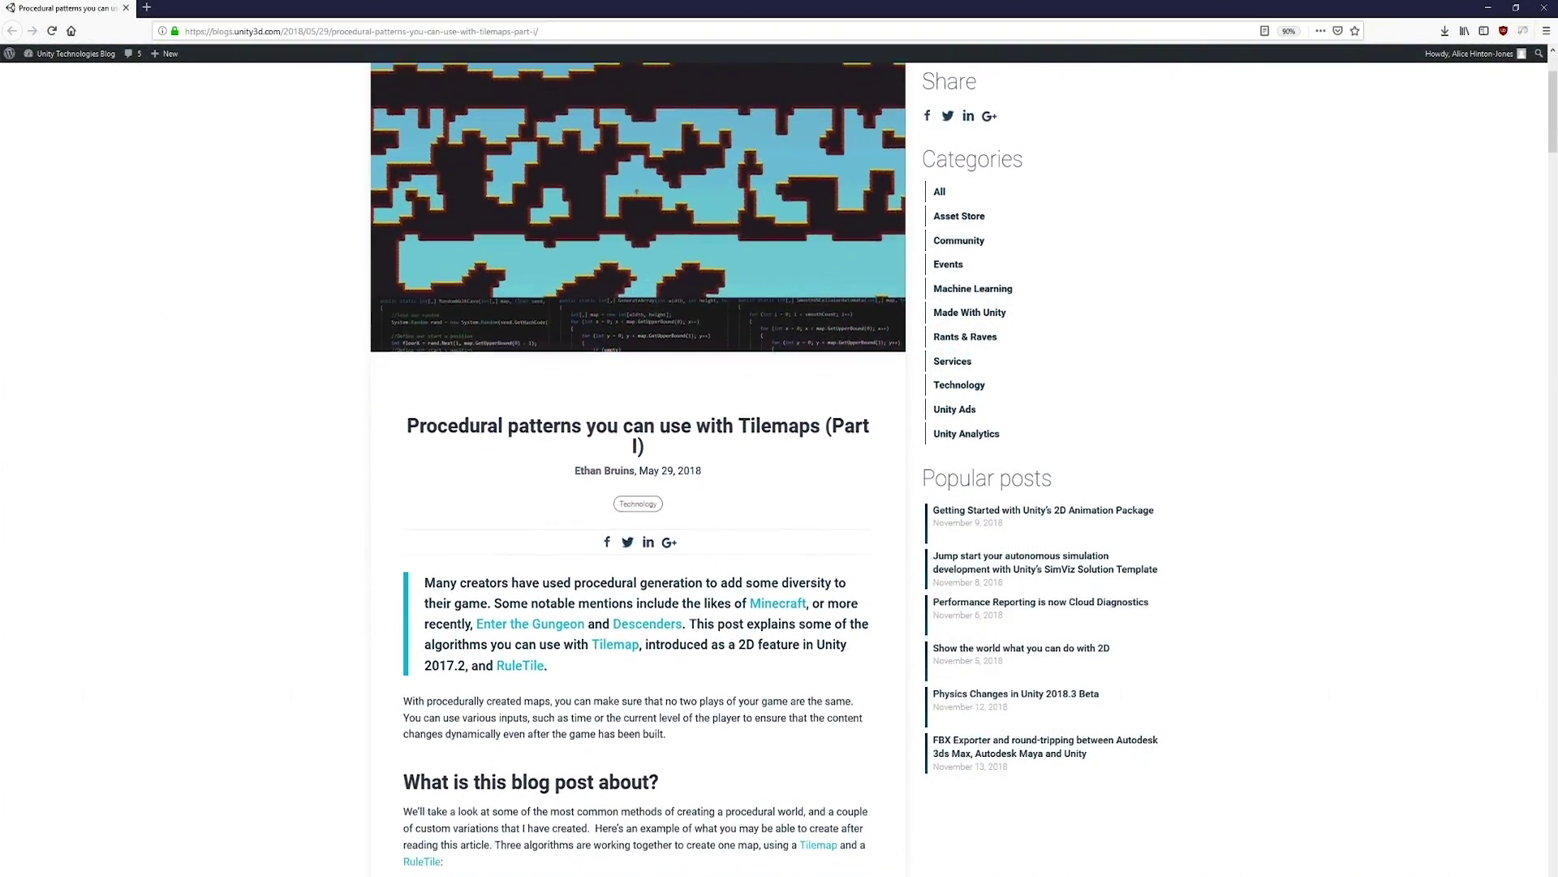
Step: Scroll the procedural tilemap patterns blog post down to its cave map example
scroll(638, 487, down, 4)
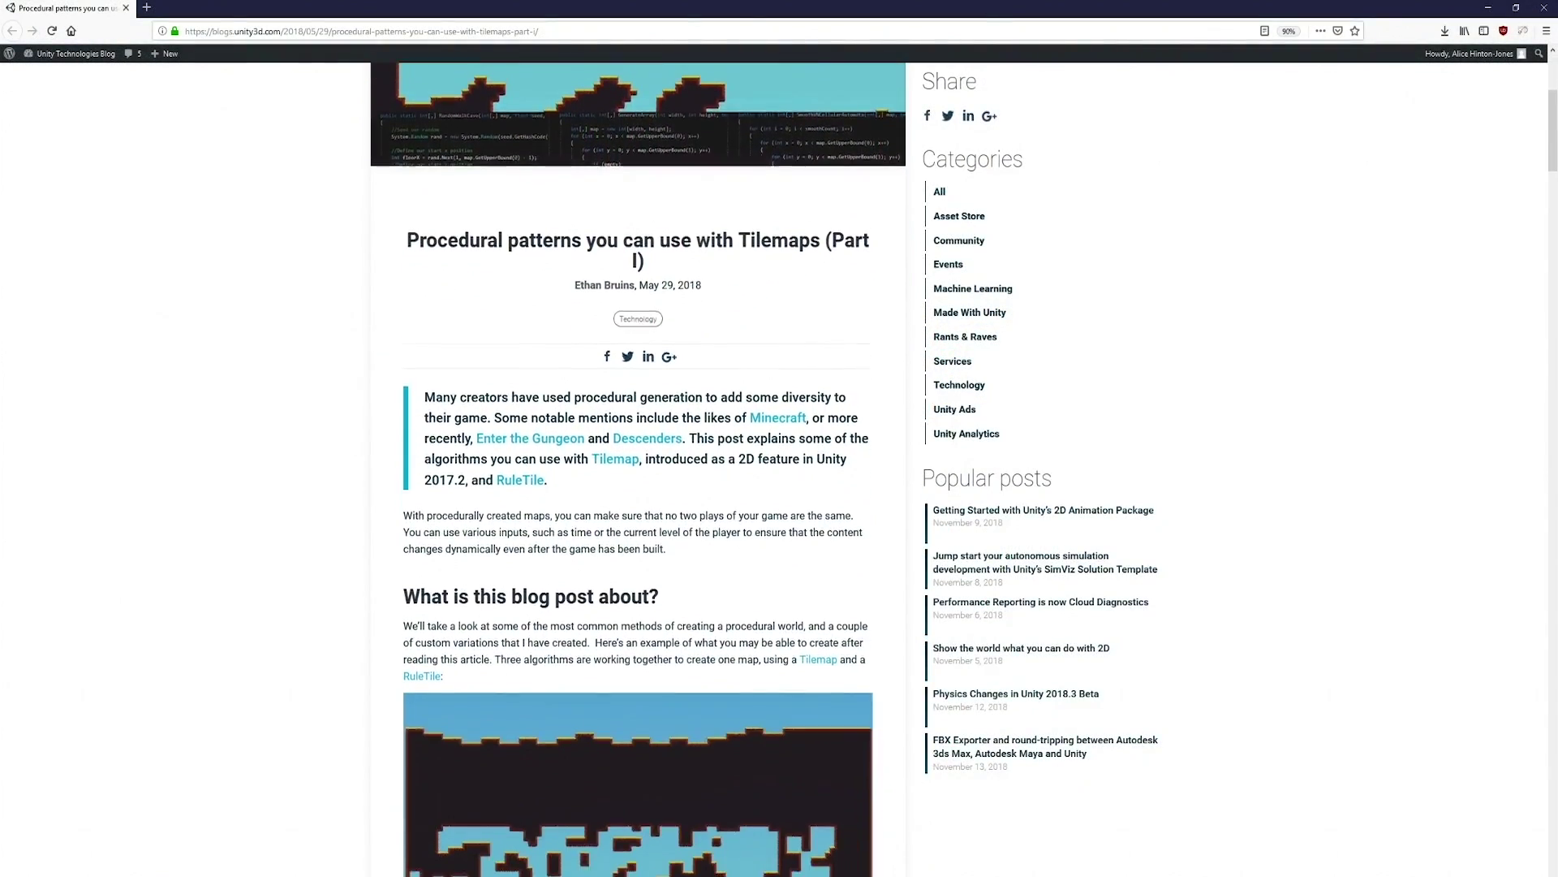
scroll(638, 487, down, 4)
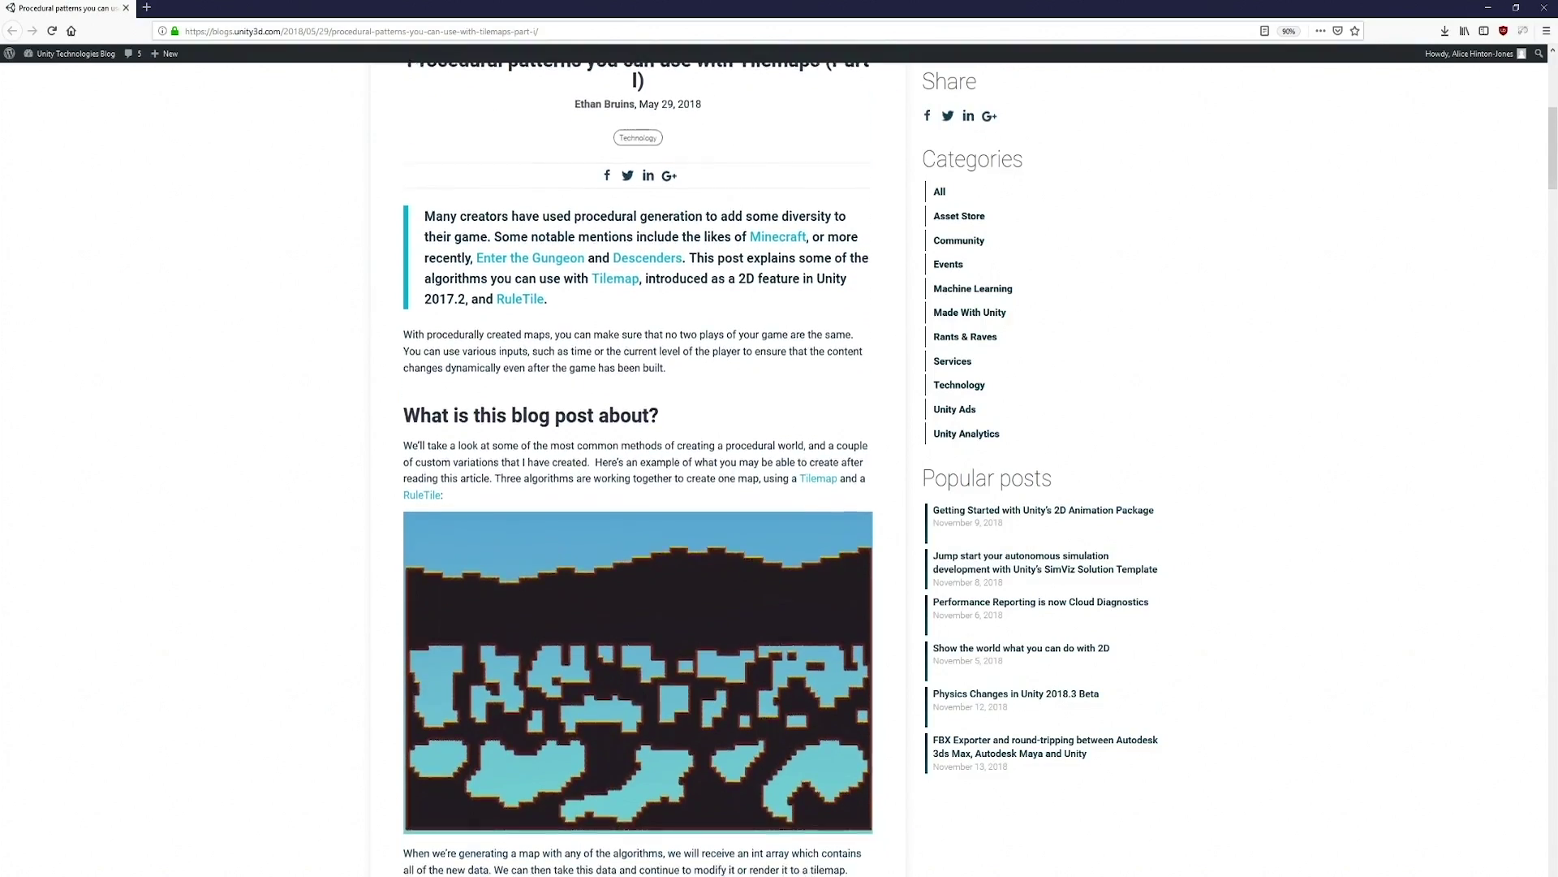
scroll(638, 487, down, 4)
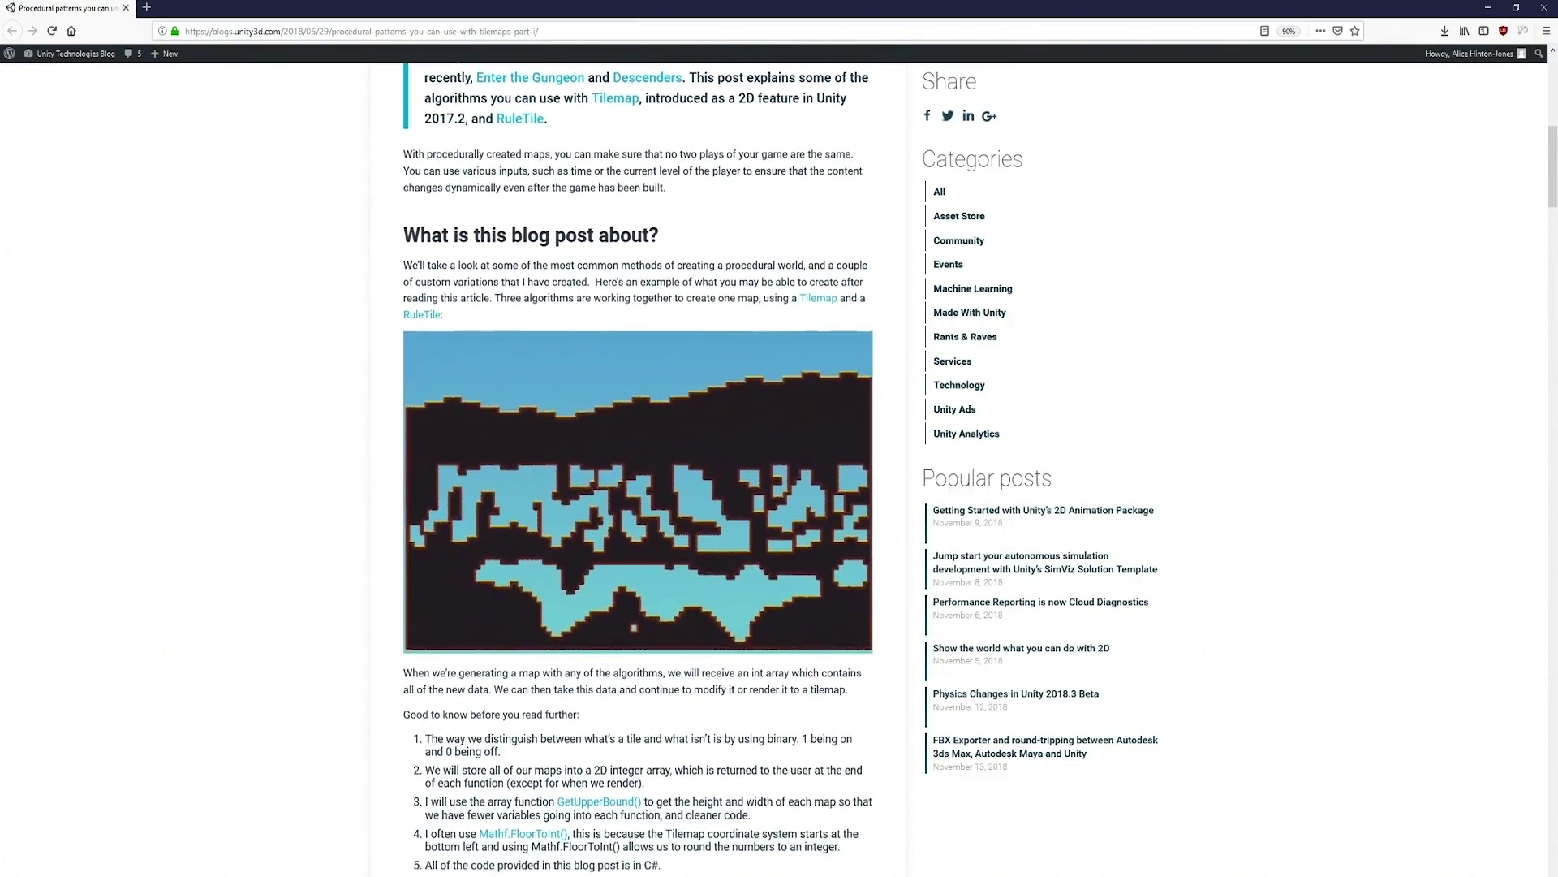
scroll(638, 487, down, 1)
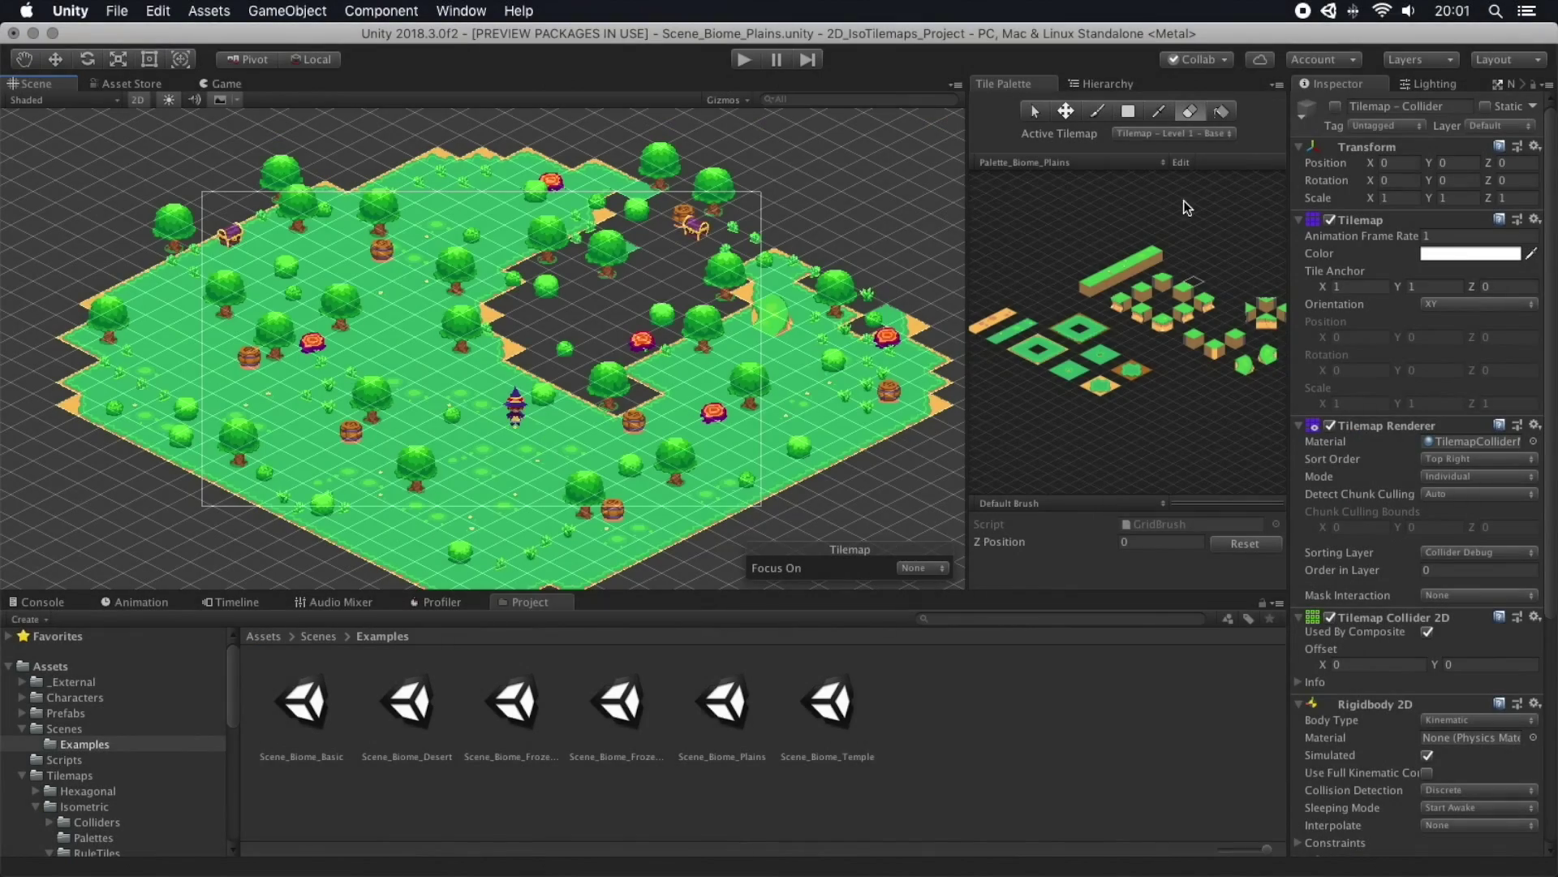
Step: Paint two raised grass plateaus in the plains scene, then erase the temple floor centre on Ground - Base
mouse_move(284, 213)
mouse_down()
mouse_move(190, 267)
mouse_move(161, 332)
mouse_move(344, 226)
mouse_move(268, 324)
mouse_up()
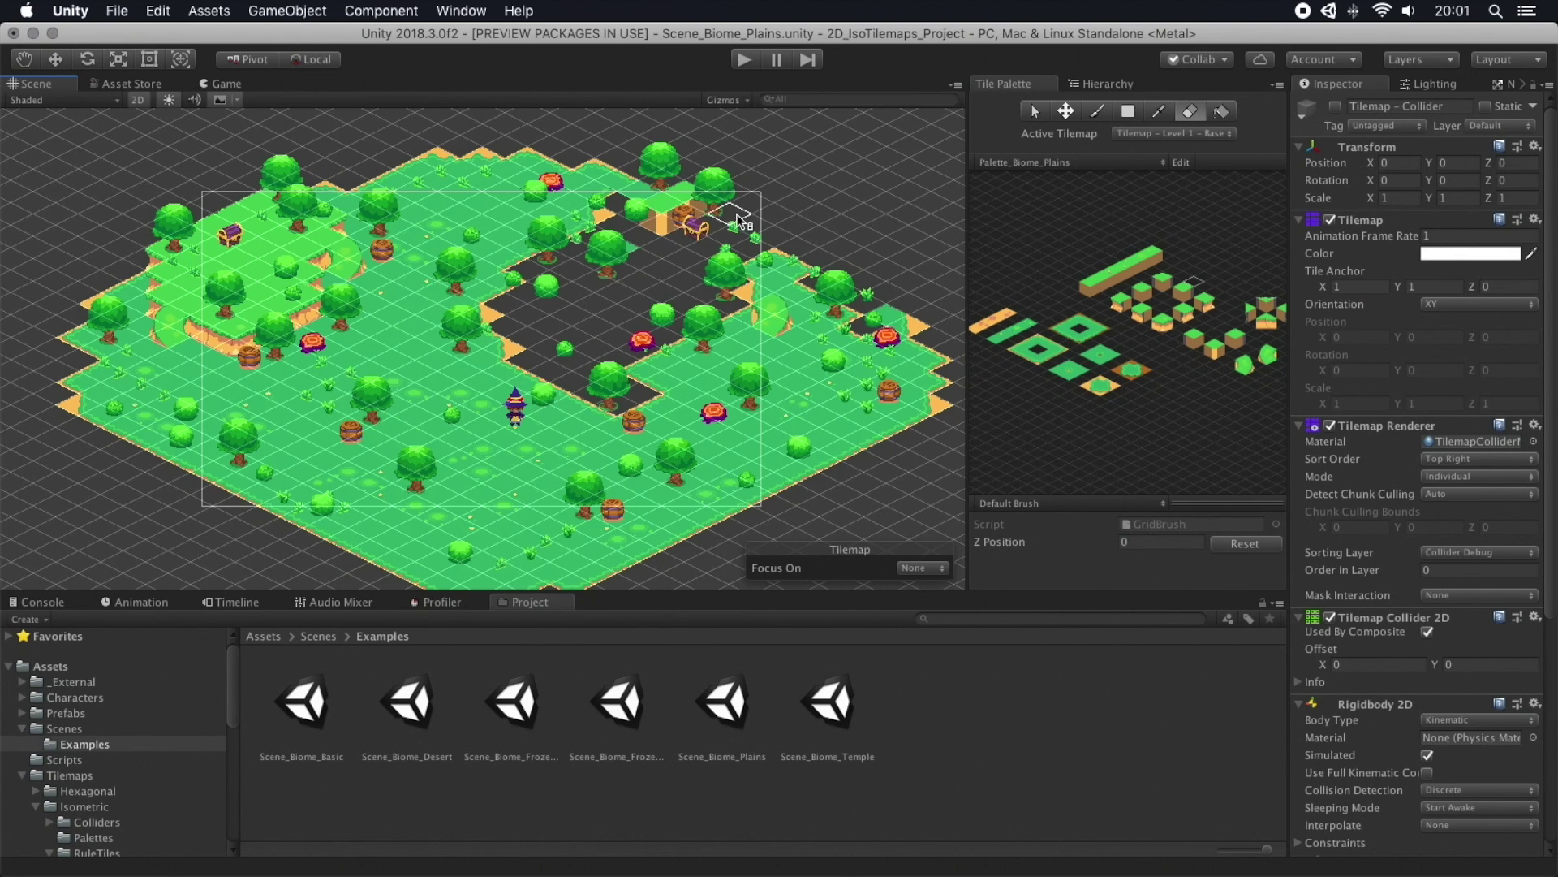
mouse_move(740, 219)
mouse_down()
mouse_move(717, 259)
mouse_move(645, 257)
mouse_move(560, 357)
mouse_up()
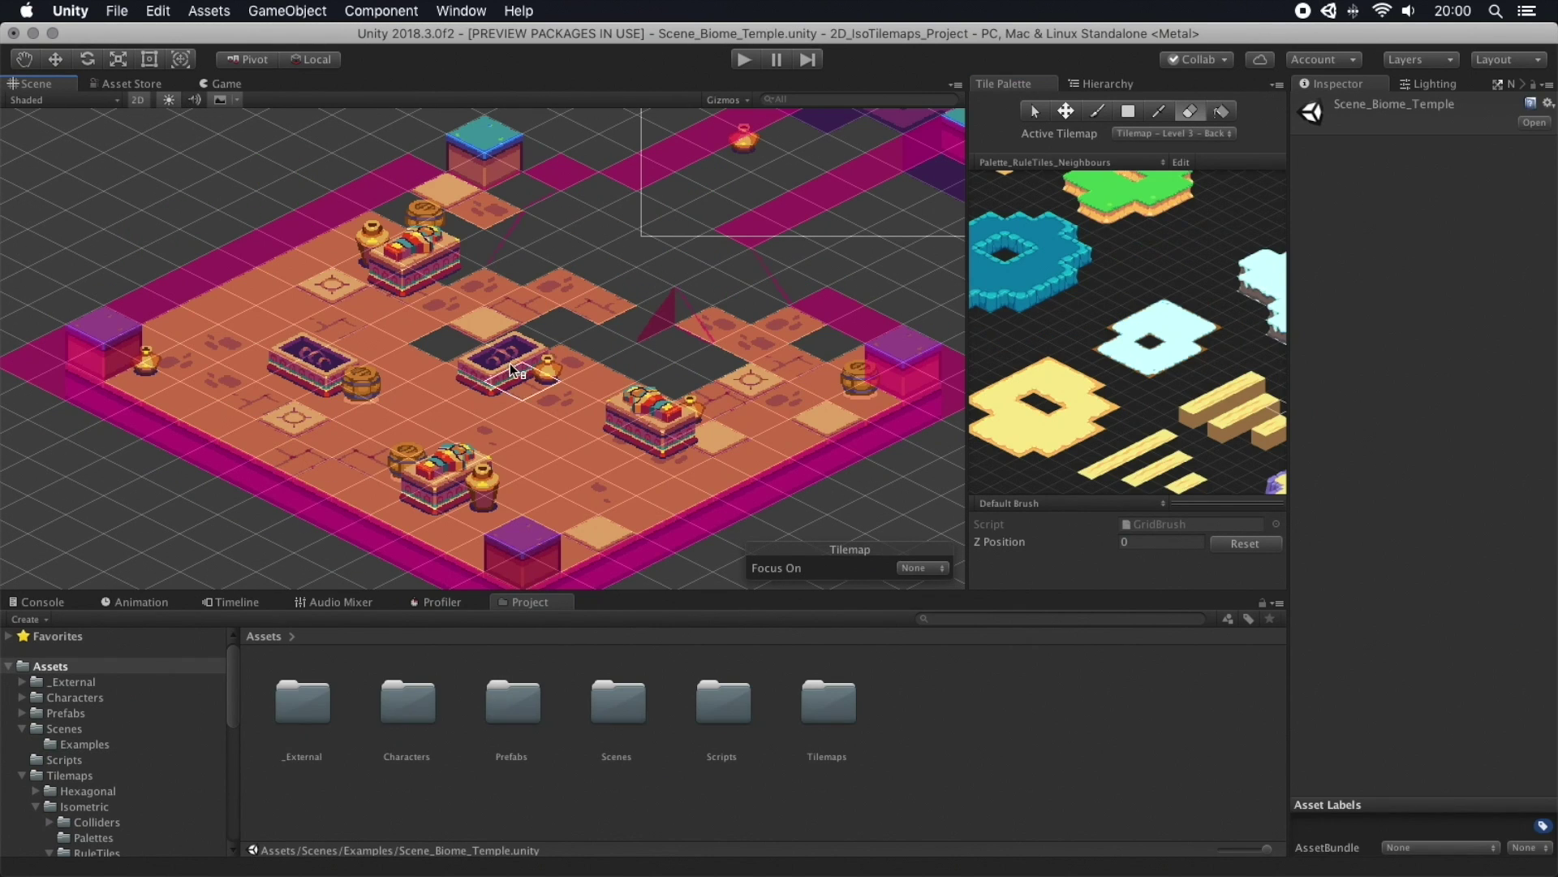
click(1173, 133)
click(1174, 162)
drag(633, 362, 735, 355)
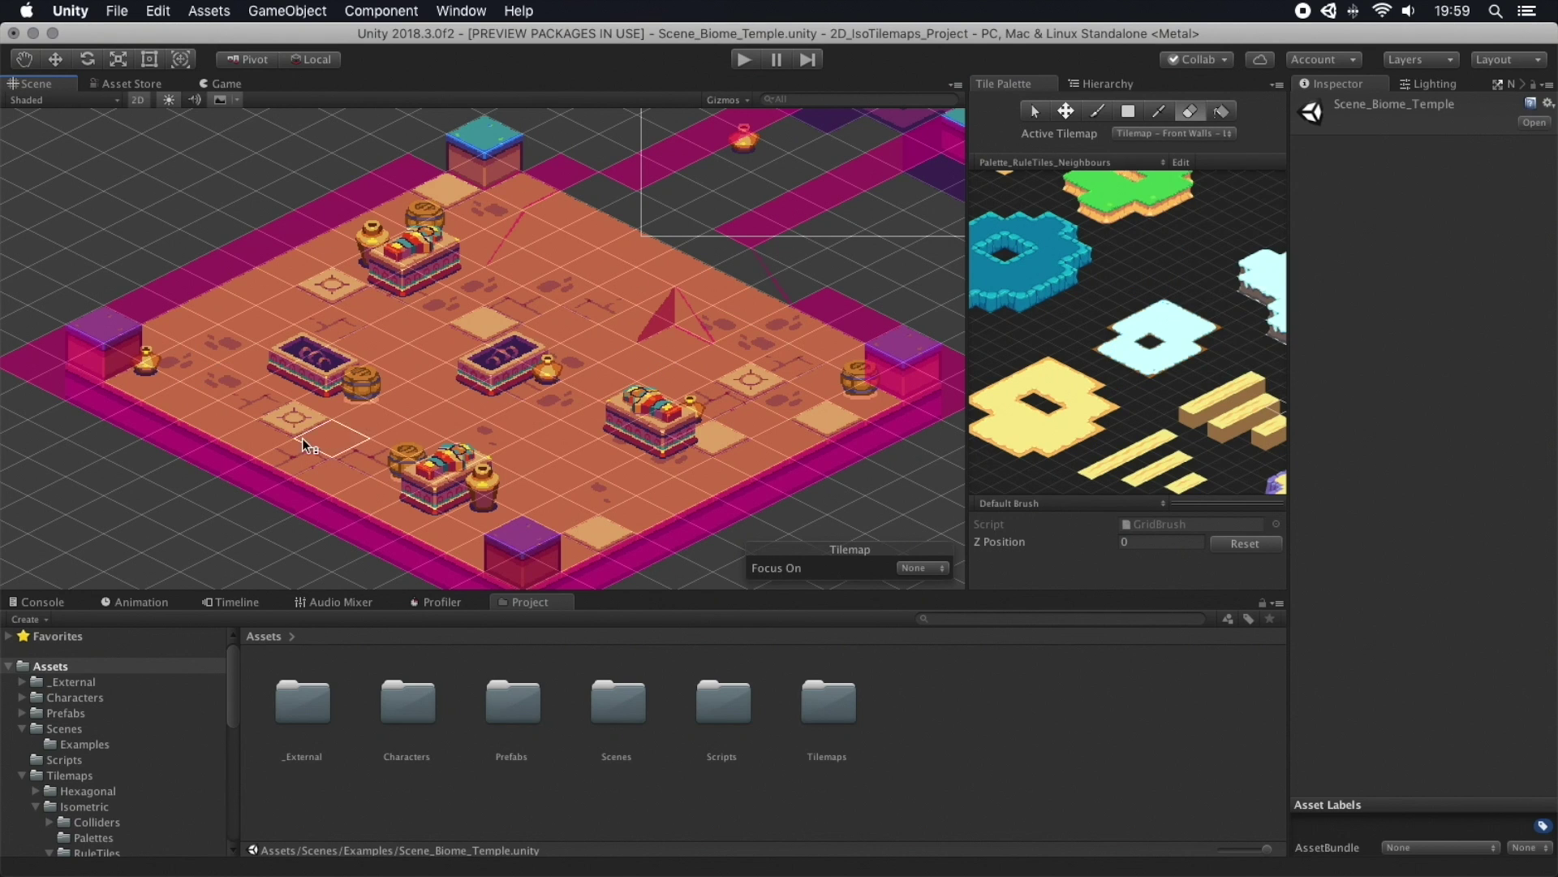
Step: Paint a stepped pyramid in the temple centre on Level 1 - Base
click(1195, 133)
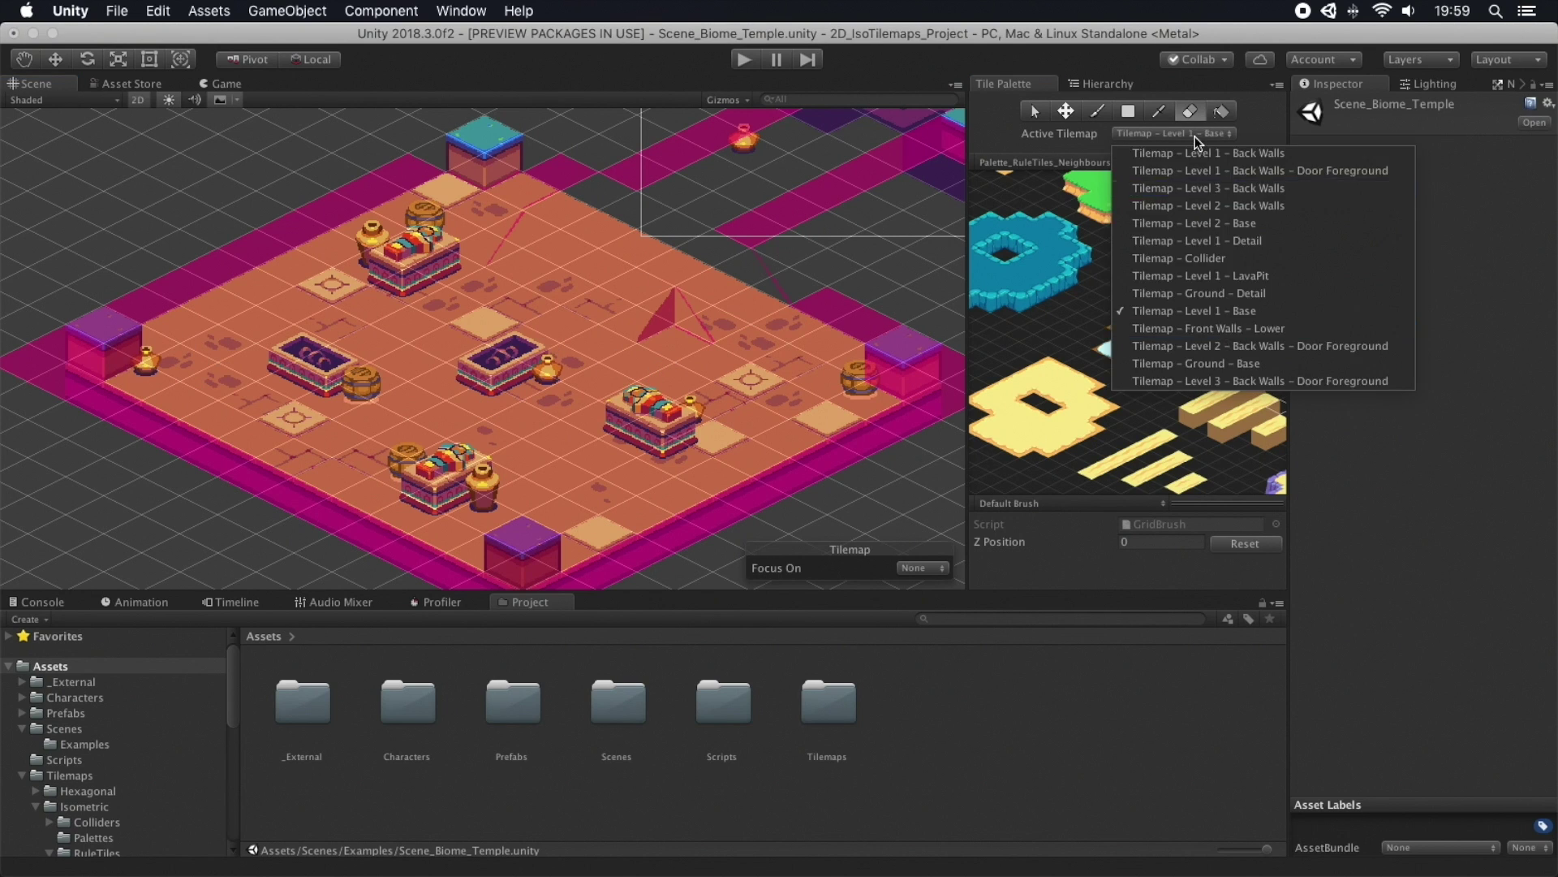
click(797, 173)
mouse_move(797, 174)
mouse_down()
mouse_move(664, 304)
mouse_move(634, 294)
mouse_move(661, 290)
mouse_up()
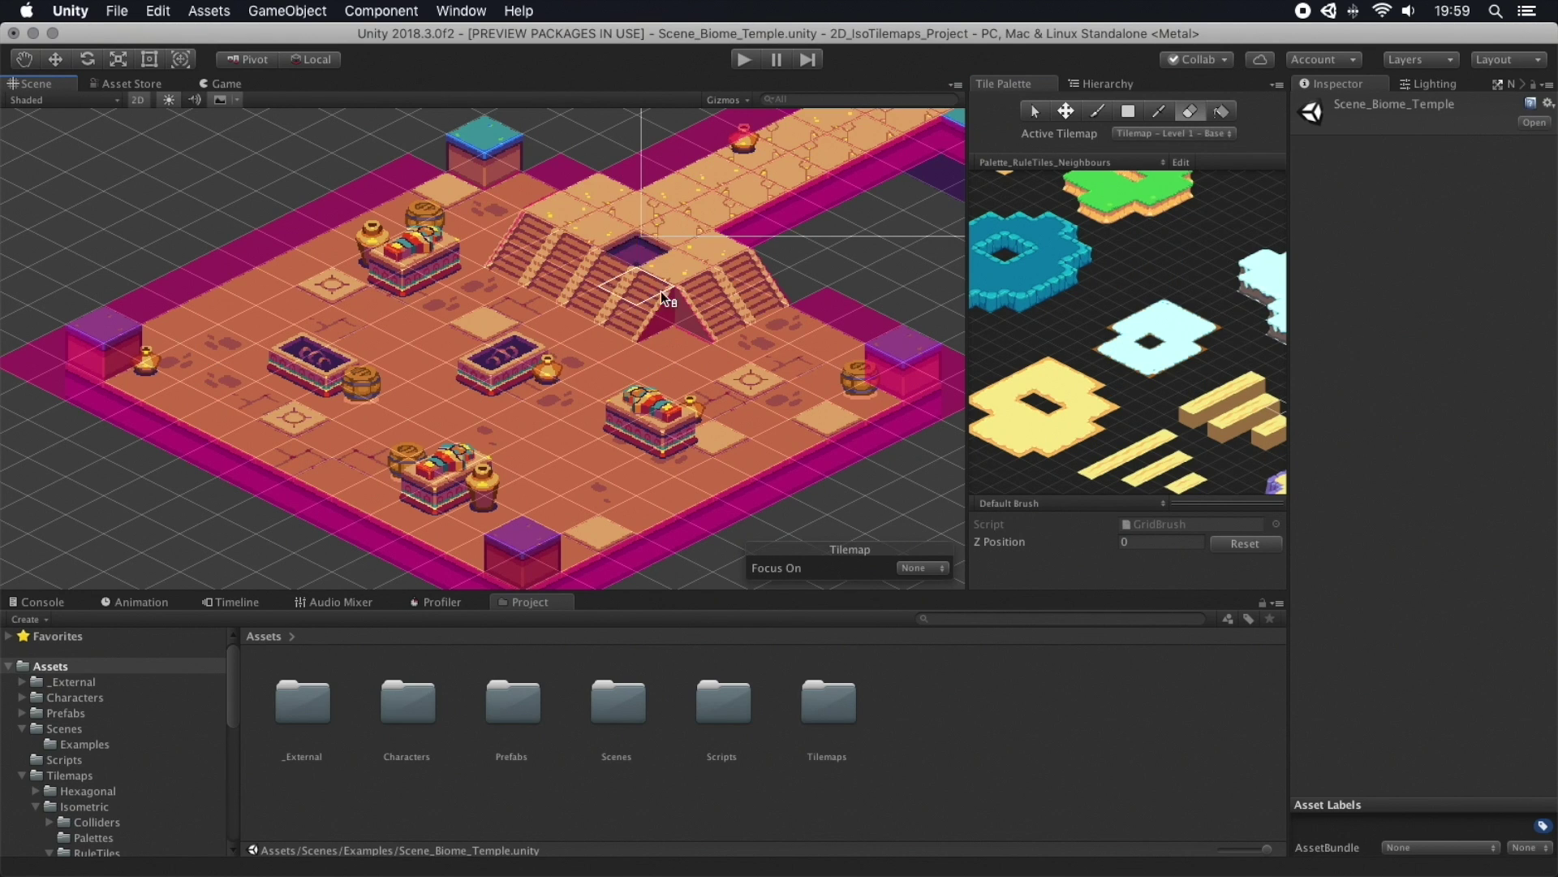
click(1174, 133)
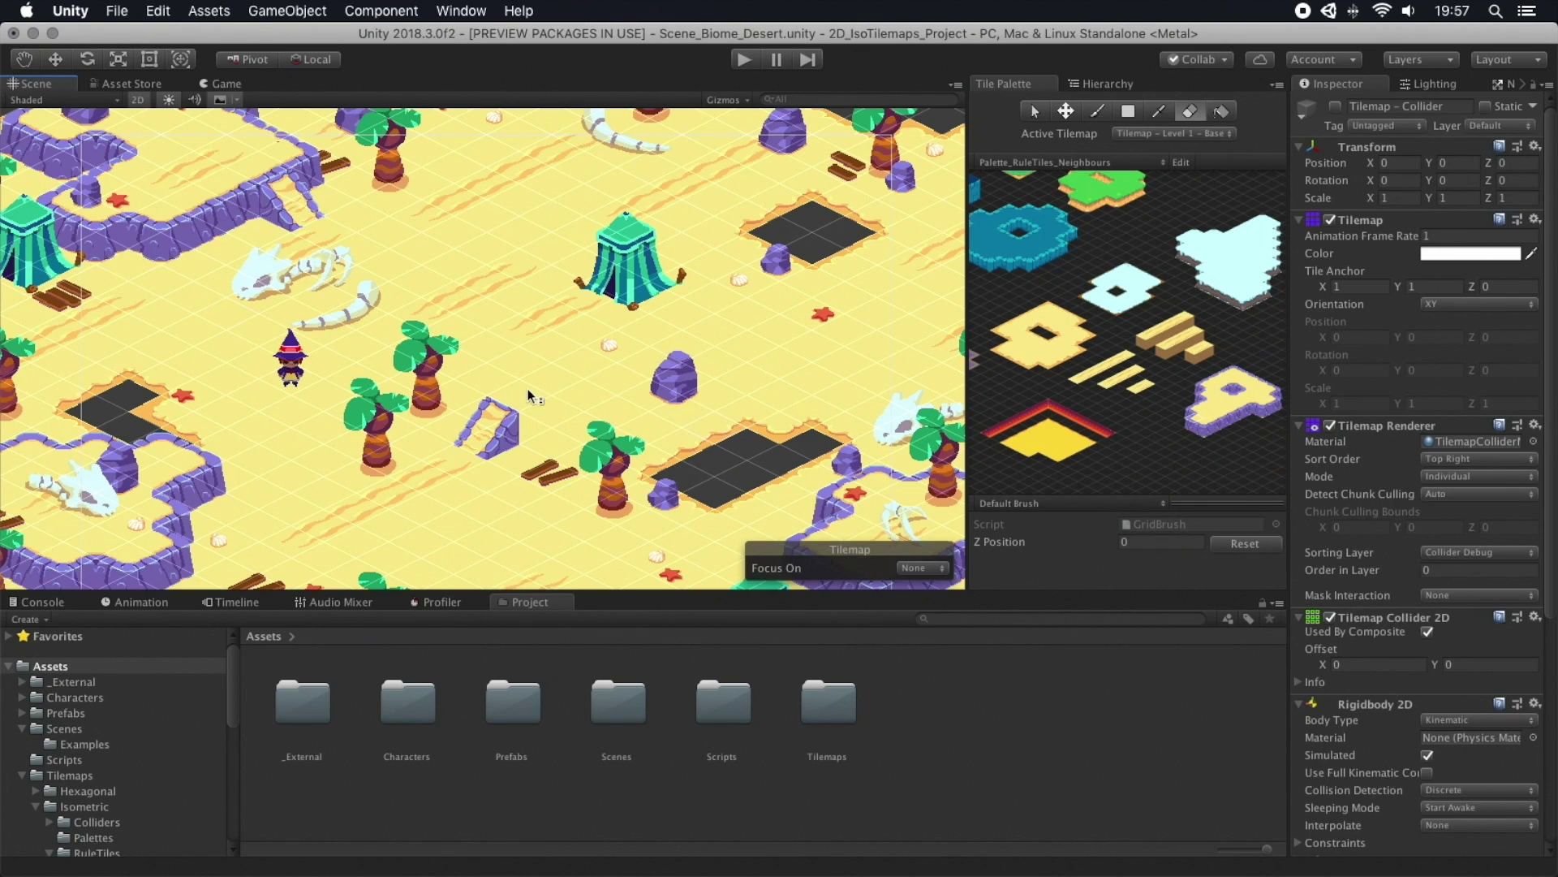